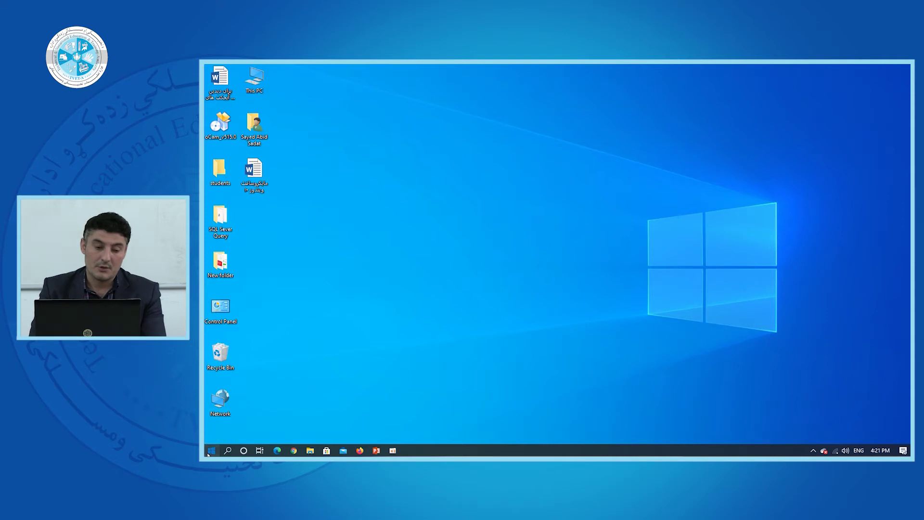
- Display the Start menu and dismiss it to return to the desktop, doing this twice
click(210, 452)
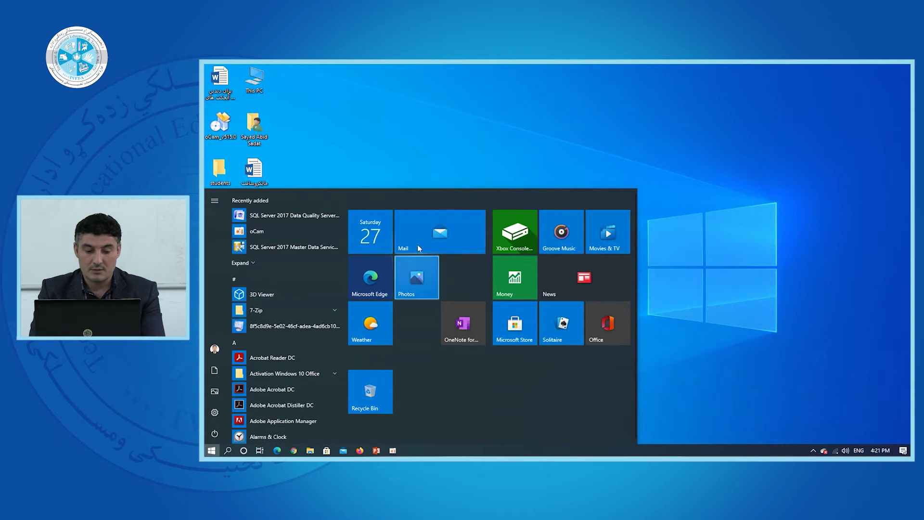
click(211, 451)
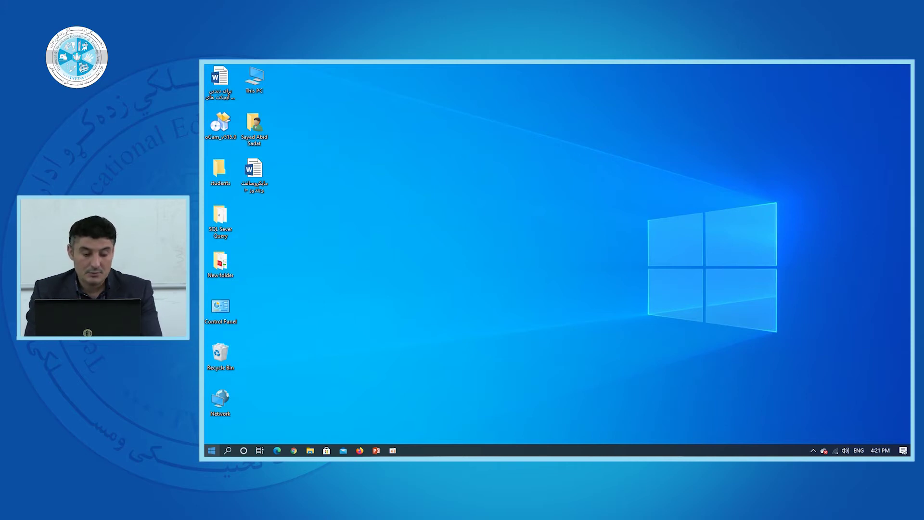
click(211, 451)
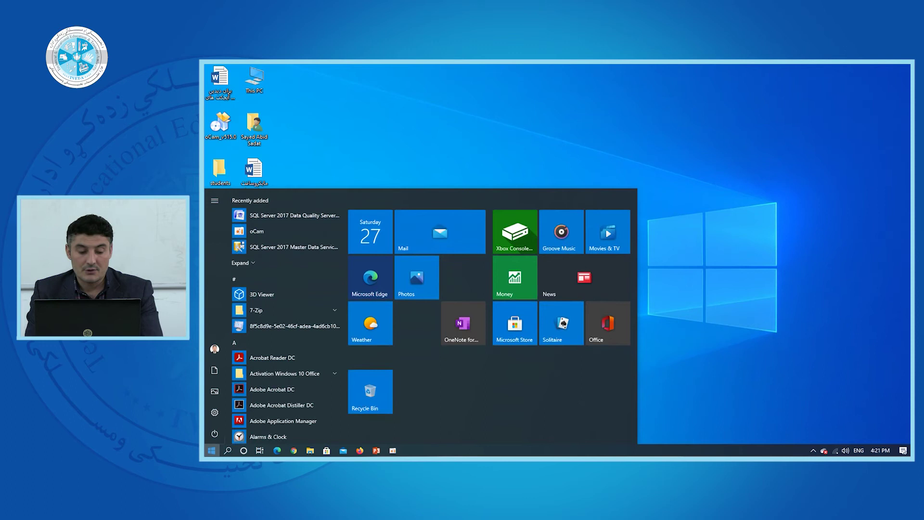
click(789, 165)
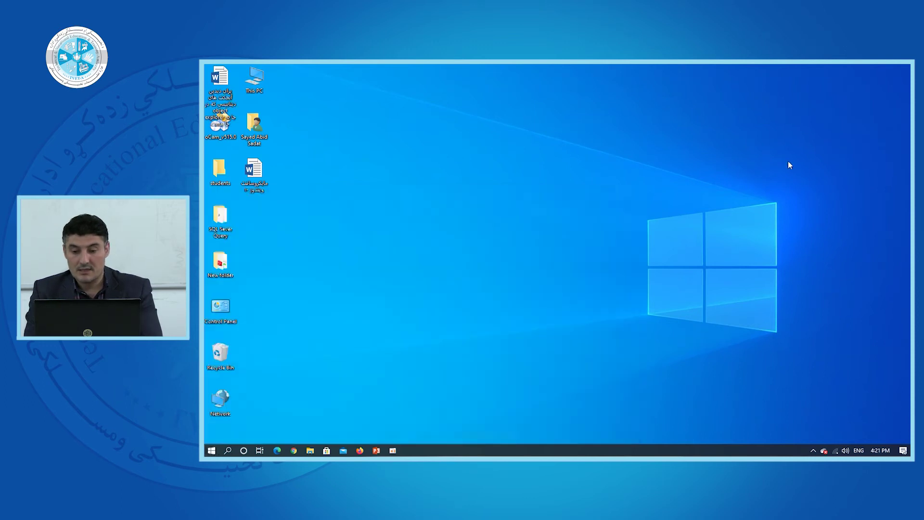
- Launch Word 2013 from the Microsoft Office 2013 folder in the Start menu's app list, and close it again
key(super)
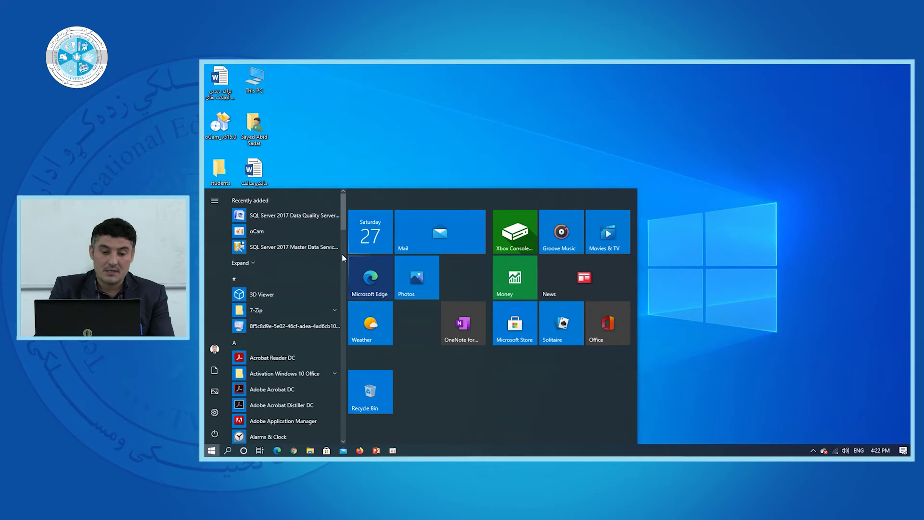
drag(343, 225, 347, 318)
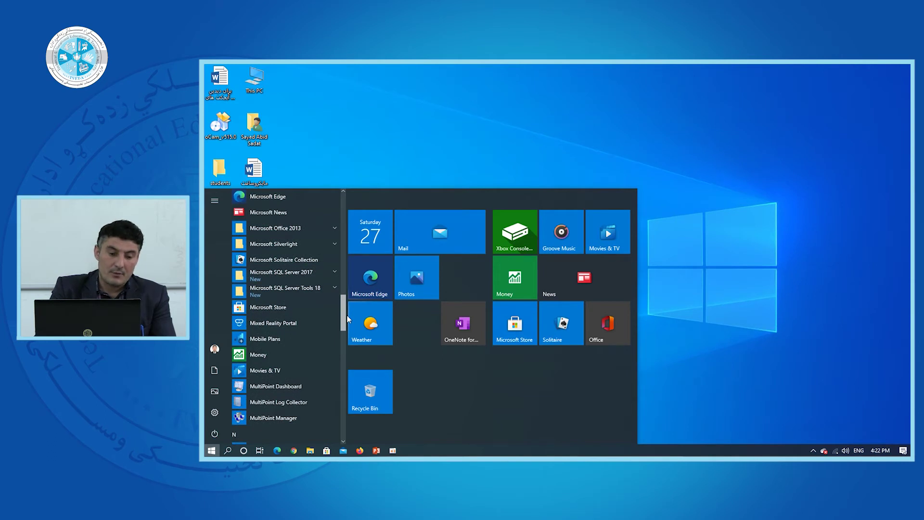
click(259, 230)
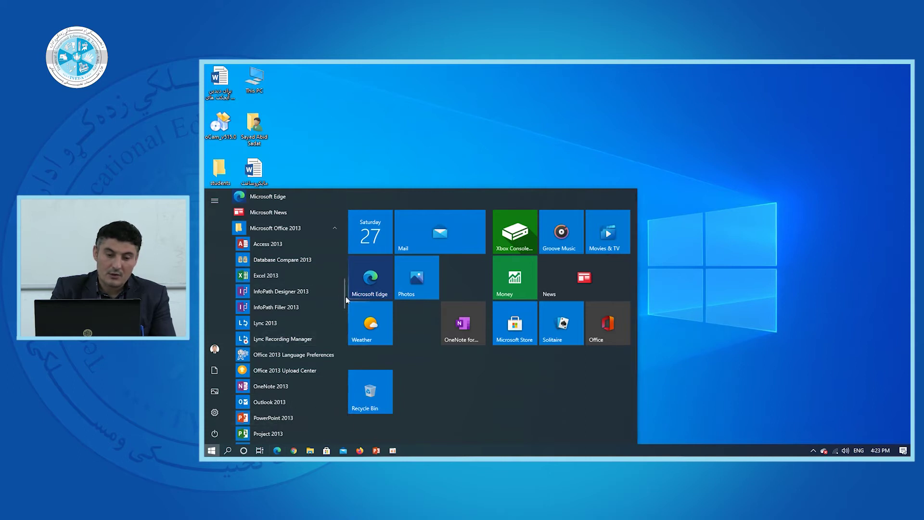
drag(345, 291, 347, 314)
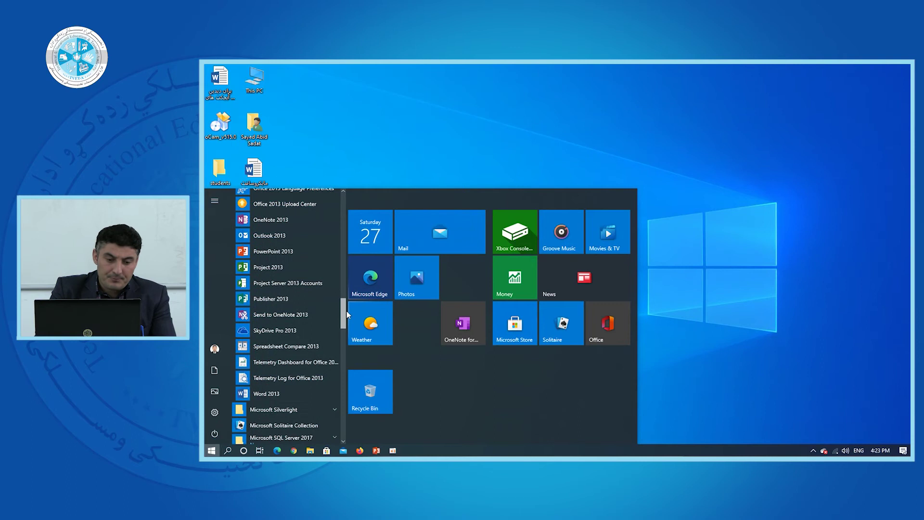
click(272, 394)
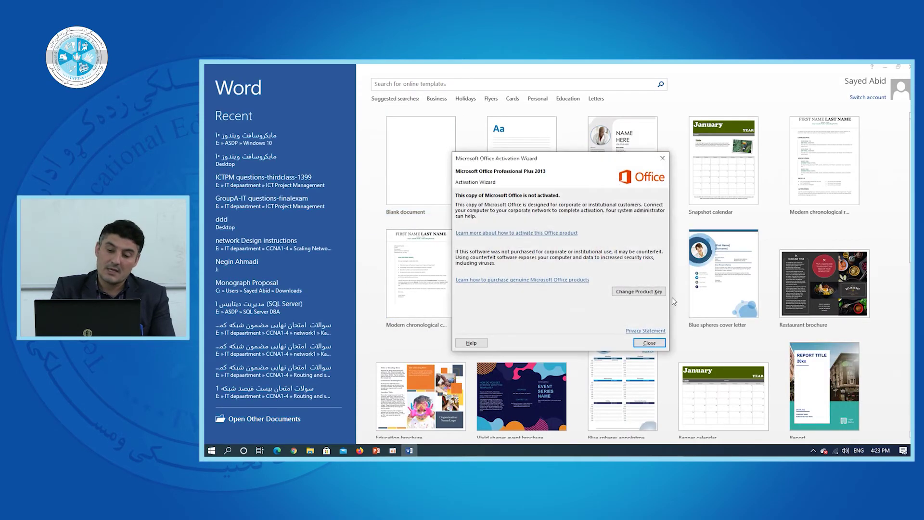
click(649, 343)
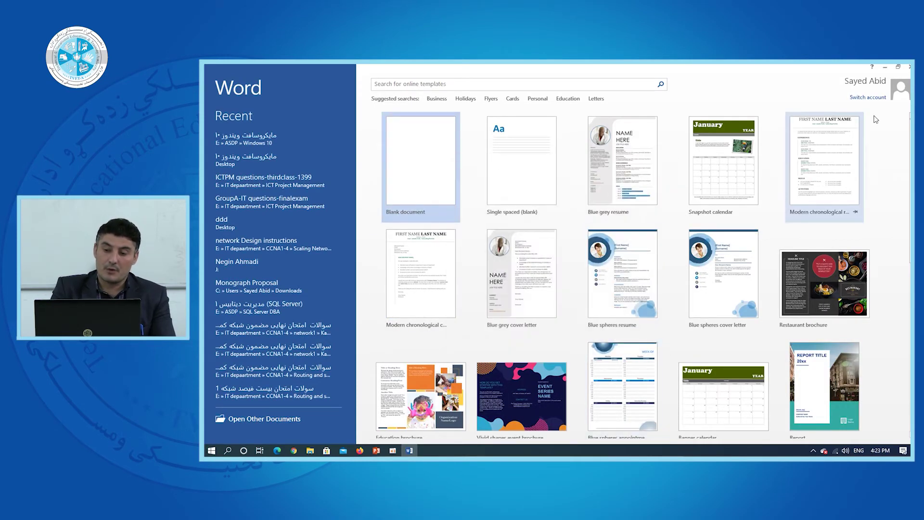
click(909, 67)
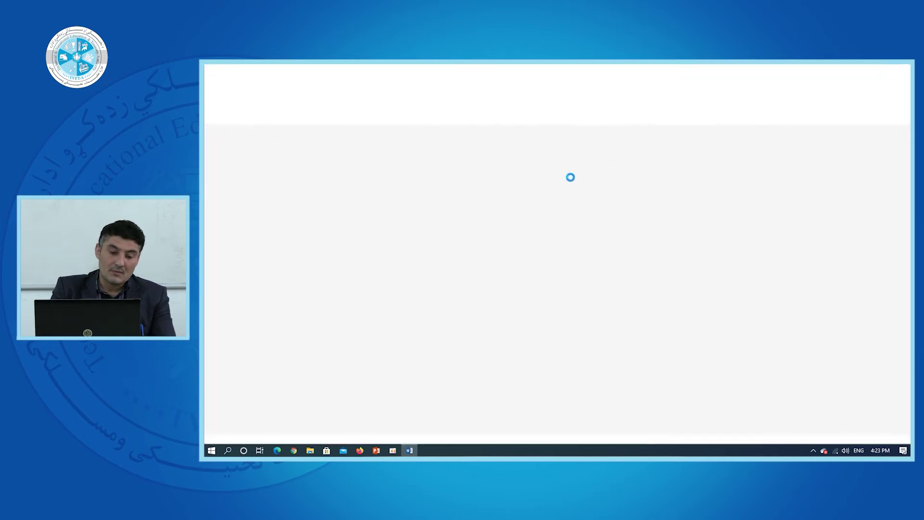
- Launch PDF Reader from the PDF Tools folder in the Start menu's app list, and close it again
click(211, 452)
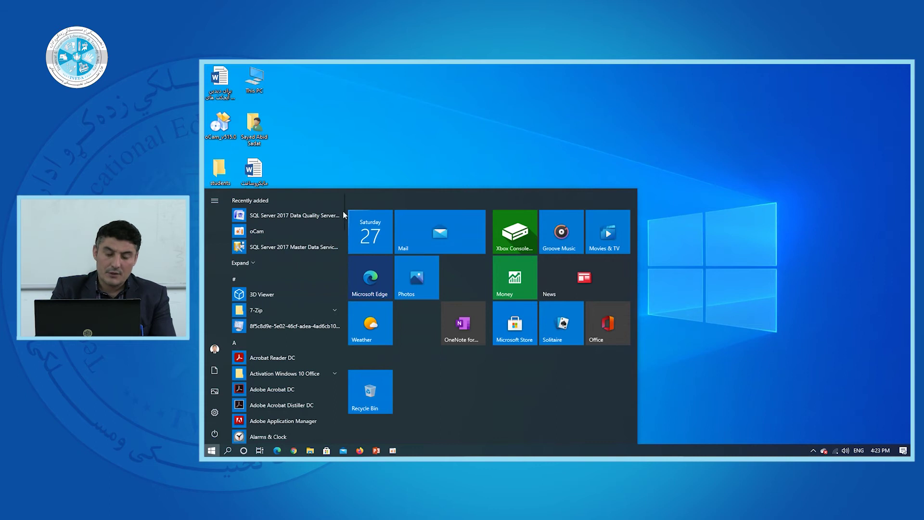
drag(344, 211, 348, 416)
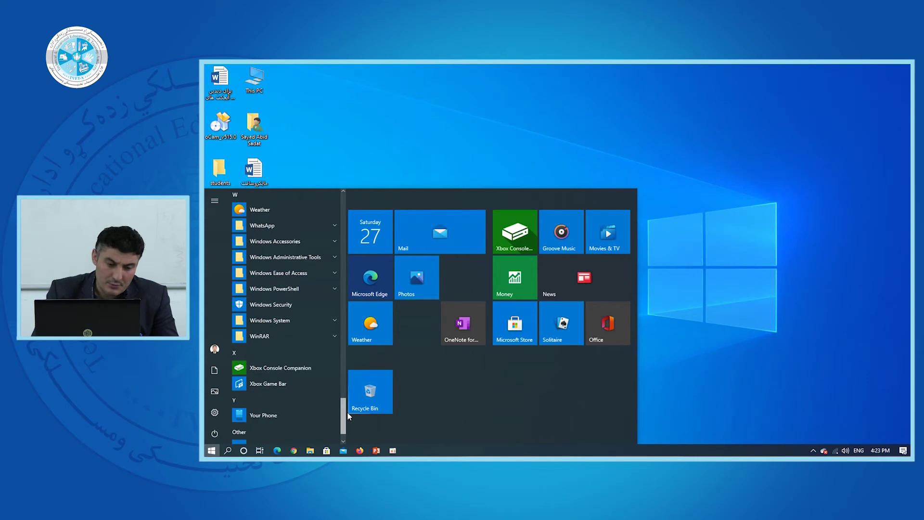
drag(347, 413, 343, 351)
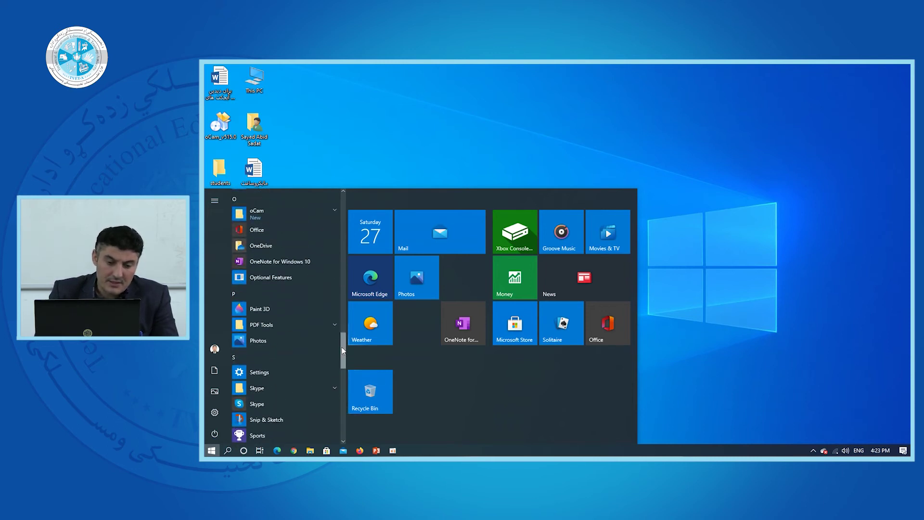
click(247, 326)
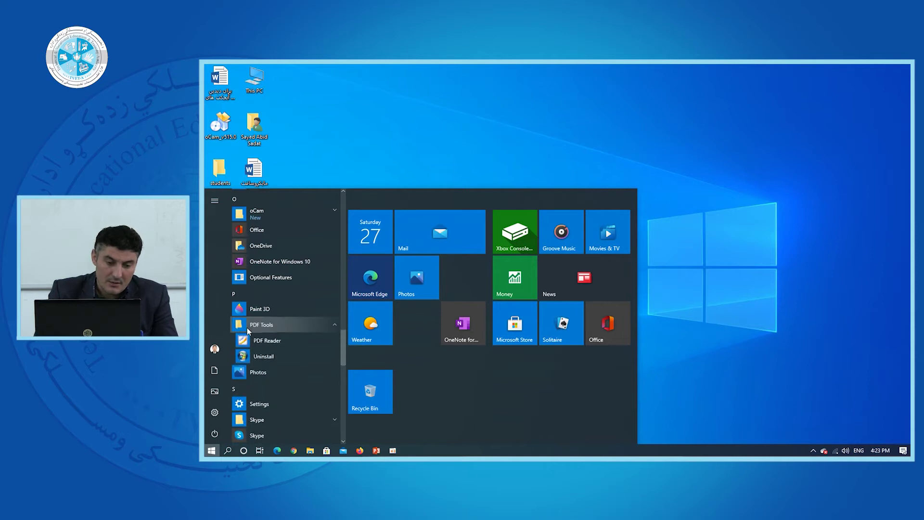
click(246, 340)
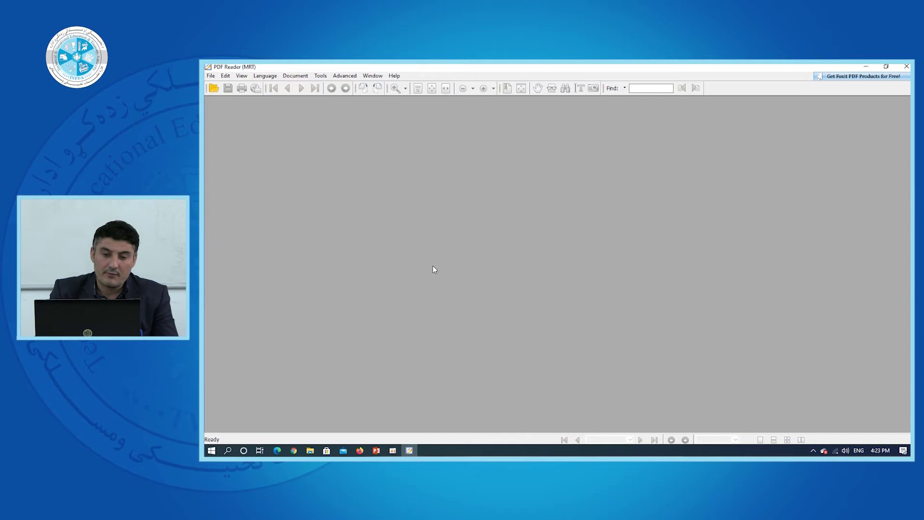
click(906, 66)
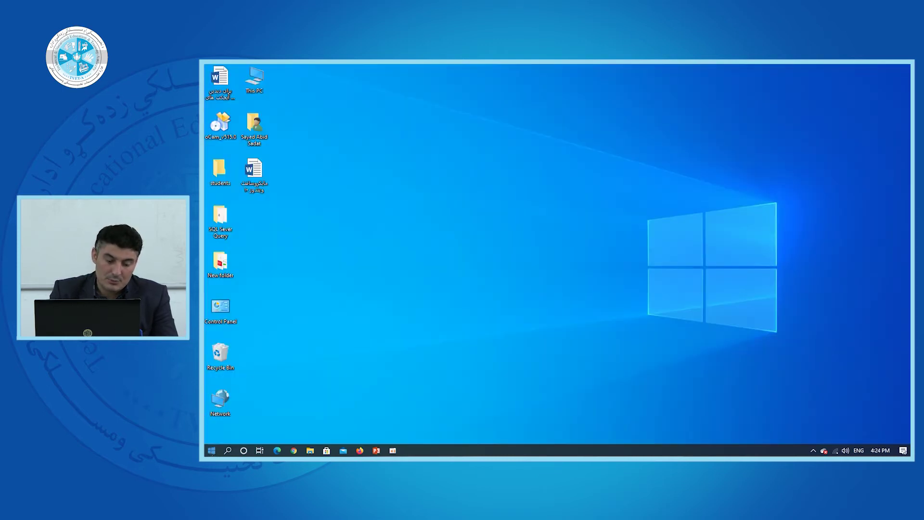
- Display the Start menu's power options, such as Sleep, Hibernate, Shut down and Restart, and dismiss the menu
click(212, 450)
mouse_move(214, 436)
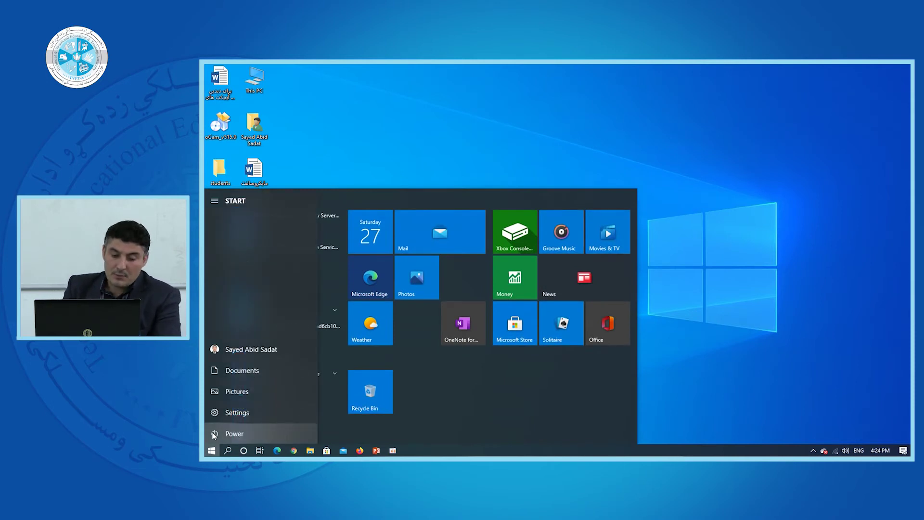
click(212, 435)
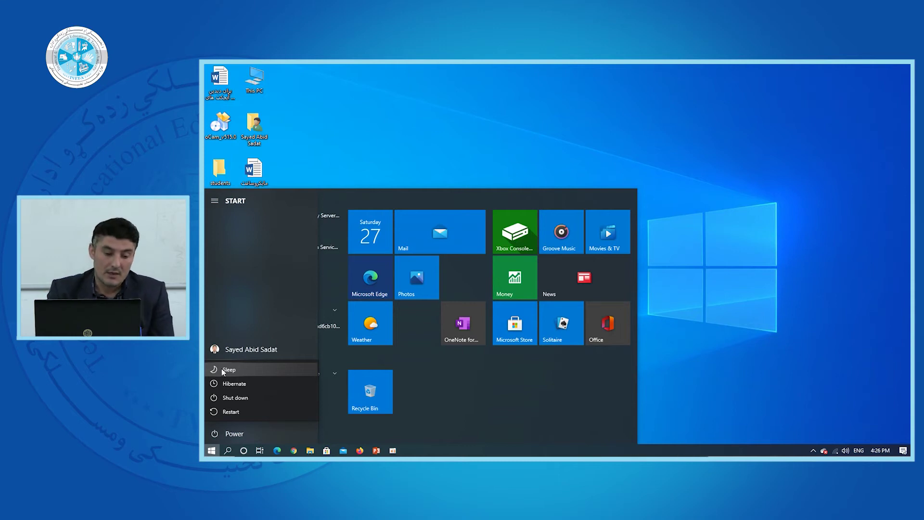
click(222, 370)
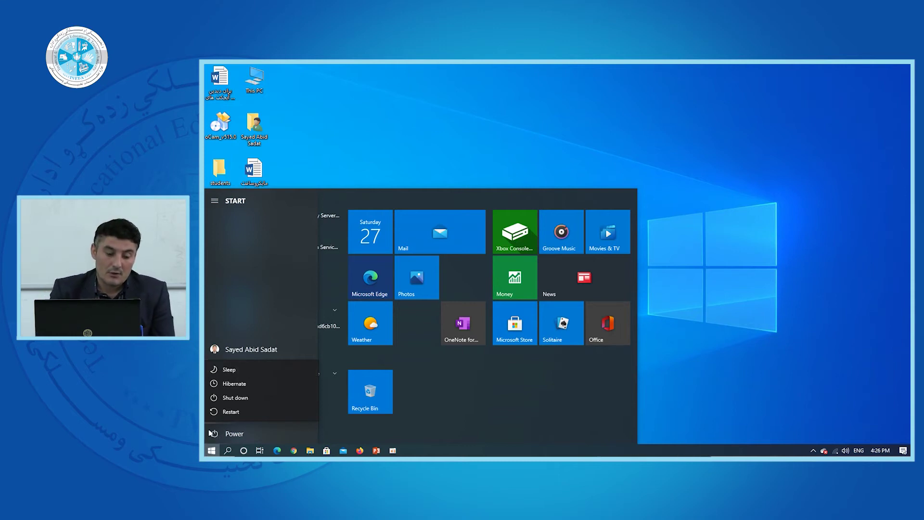
click(211, 450)
- Open Windows Settings from the Start menu
click(211, 450)
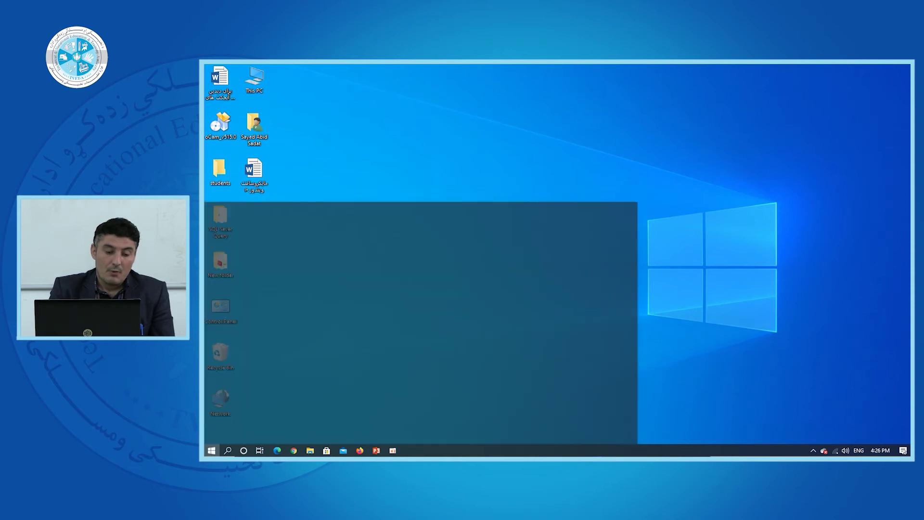
mouse_move(215, 414)
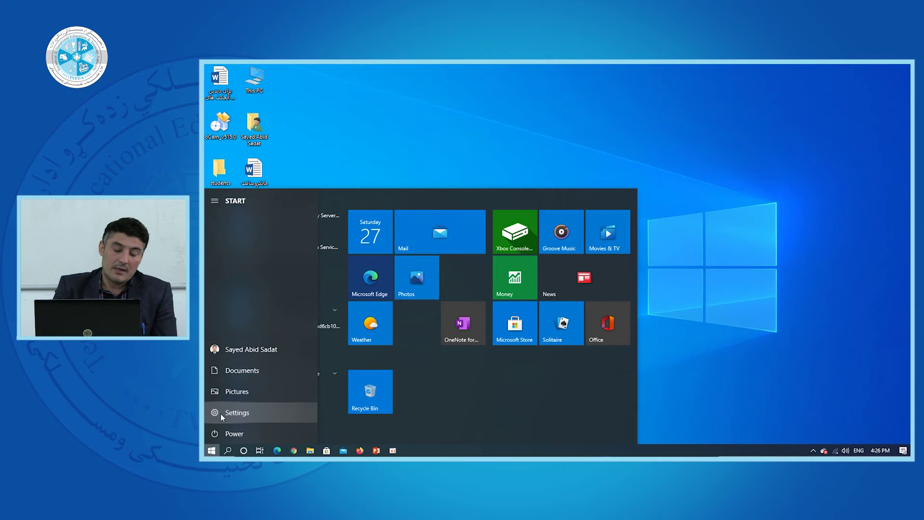
click(220, 415)
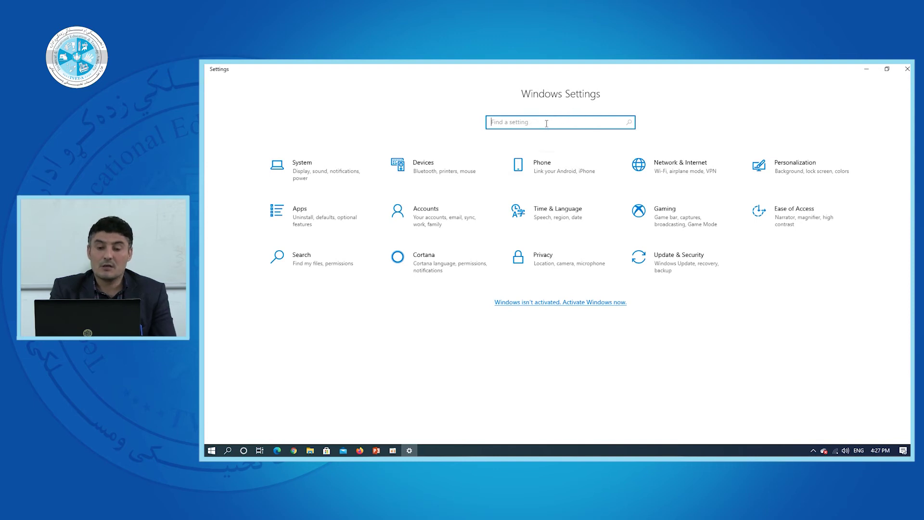
- Search Windows Settings for "control" and request all of the results
text(c)
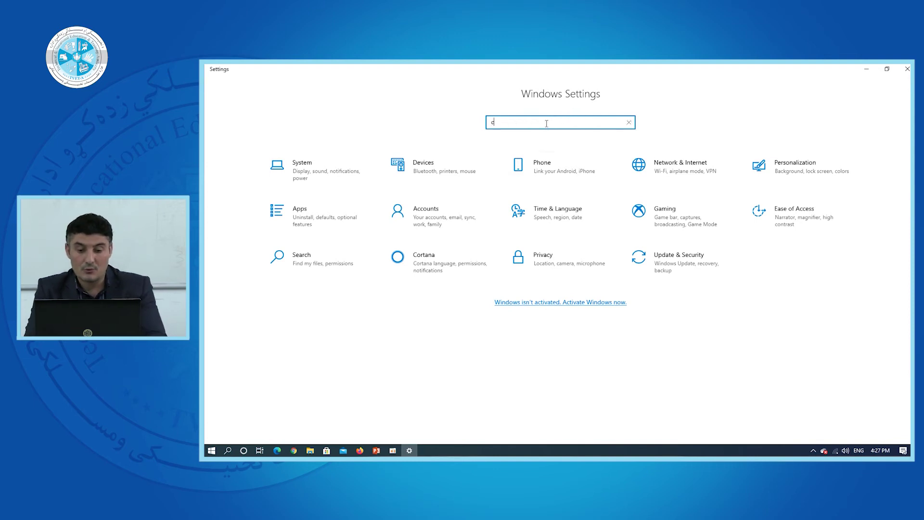
text(ontrol )
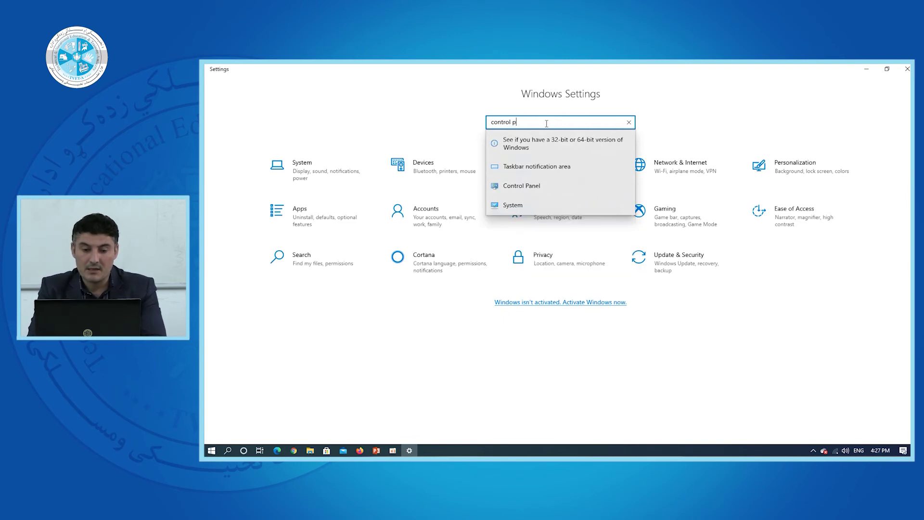
text(pl)
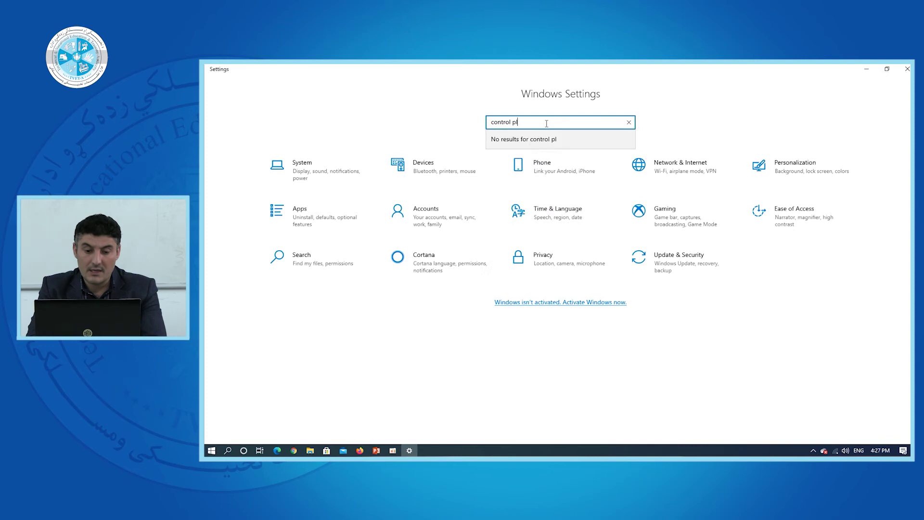
key(BackSpace)
key(BackSpace)
key(BackSpace)
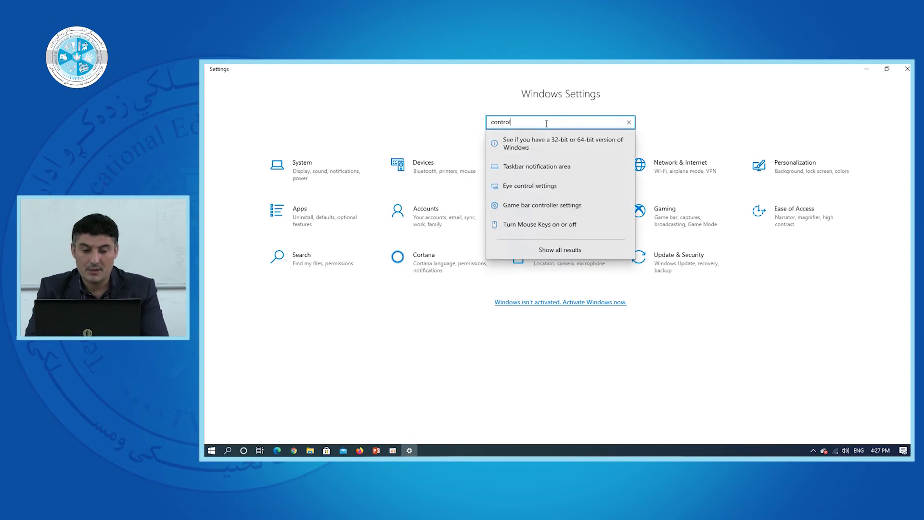
click(536, 249)
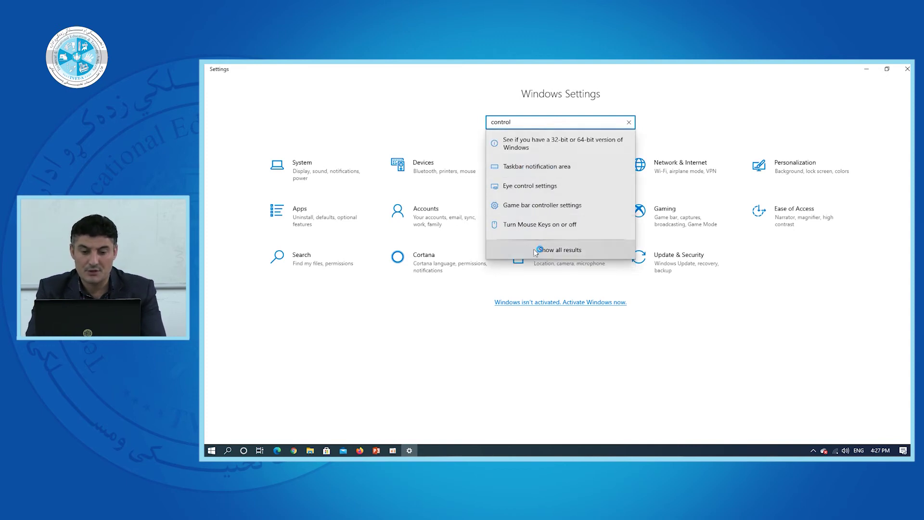
- Replace the settings search term with "time"
key(BackSpace)
key(BackSpace)
key(BackSpace)
key(BackSpace)
key(BackSpace)
key(BackSpace)
key(BackSpace)
text(time)
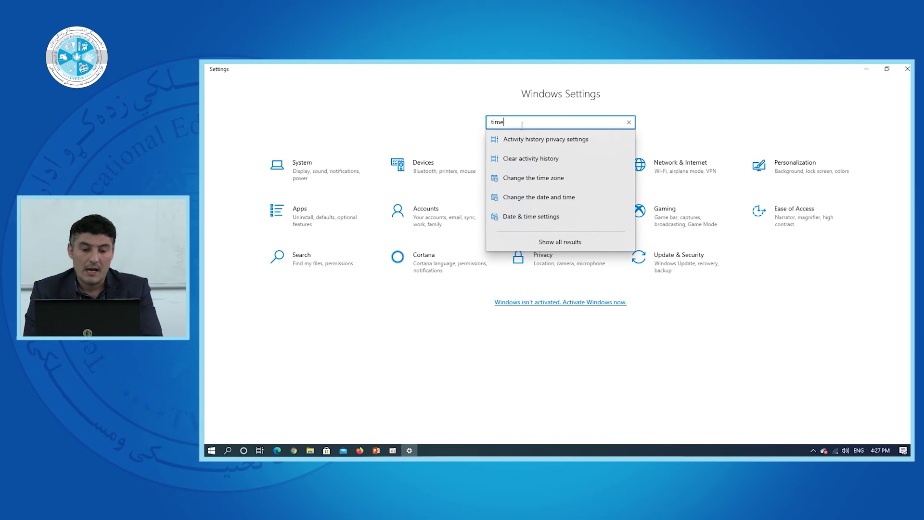
- Search Windows Settings for "user" instead, and close the Settings window
key(BackSpace)
key(BackSpace)
key(BackSpace)
key(BackSpace)
text(u)
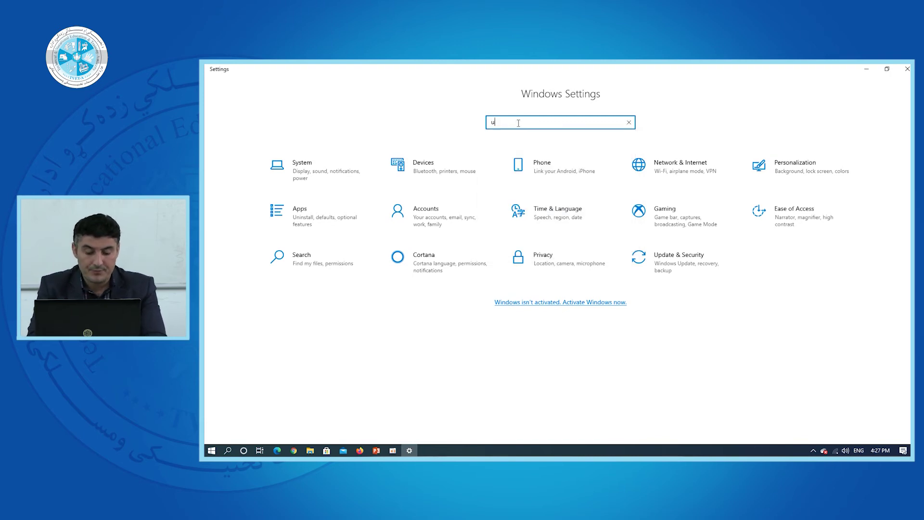
text(sr)
key(BackSpace)
key(BackSpace)
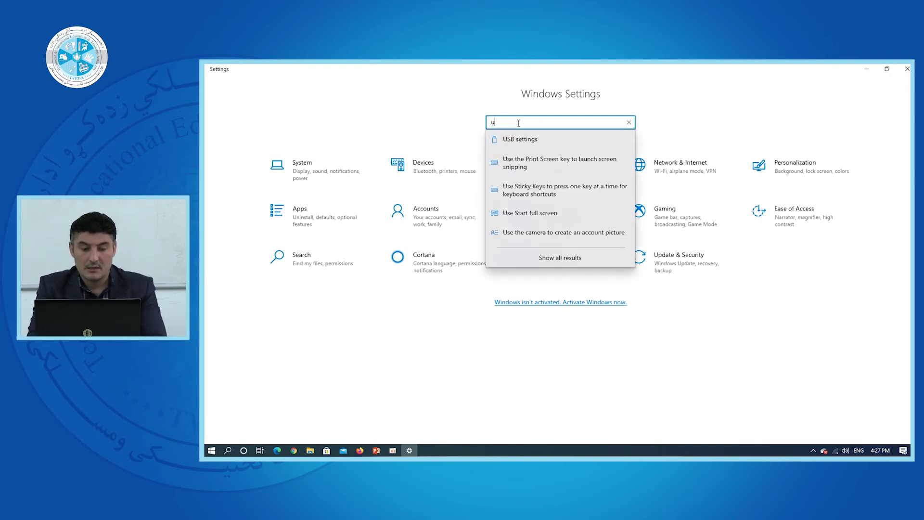
text(ser)
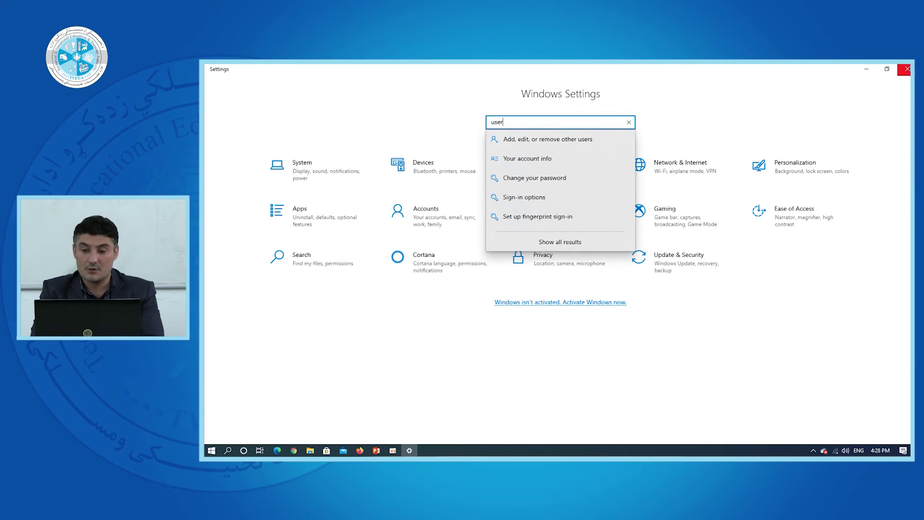
click(908, 68)
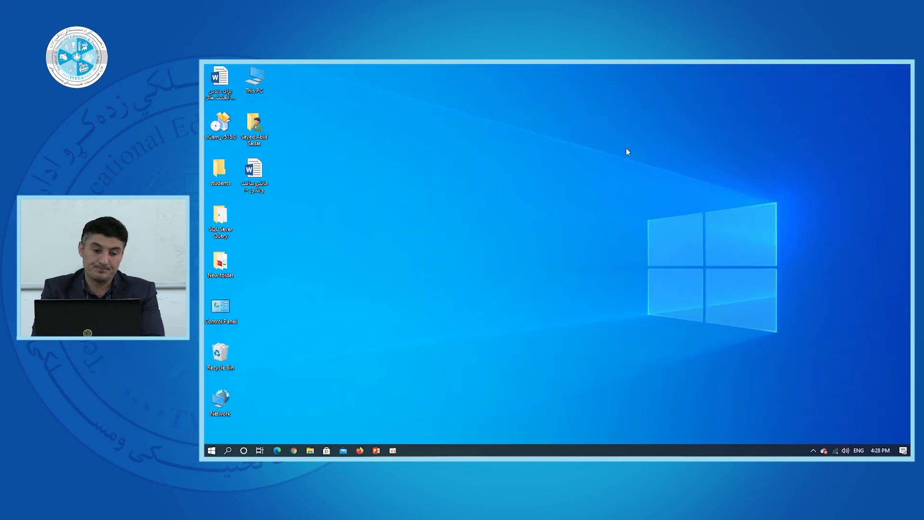
- Open the Pictures folder in File Explorer from the Start menu
click(211, 451)
mouse_move(212, 435)
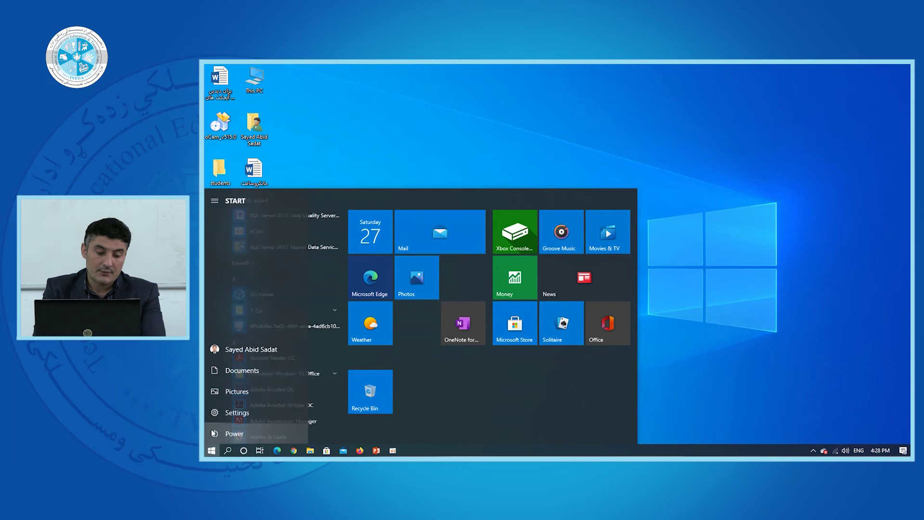
click(236, 394)
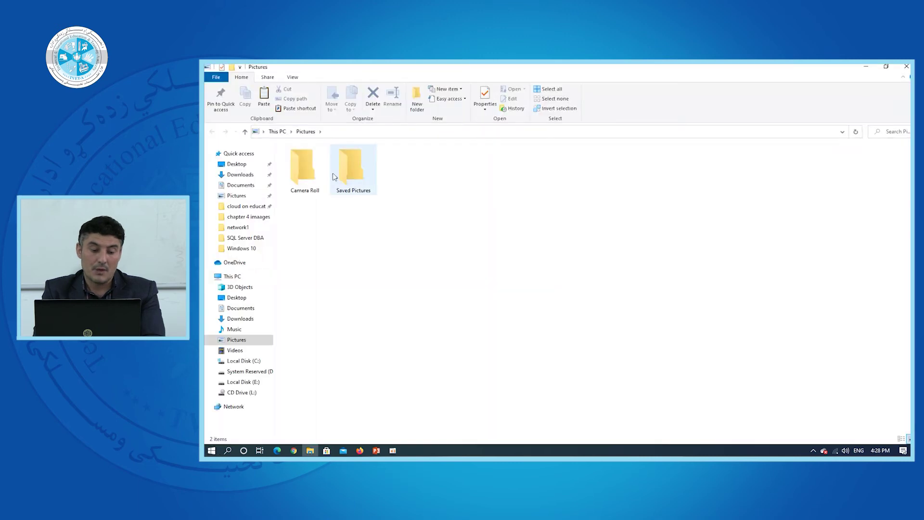
- View the contents of the Saved Pictures and Camera Roll folders, and close the File Explorer window
double_click(339, 186)
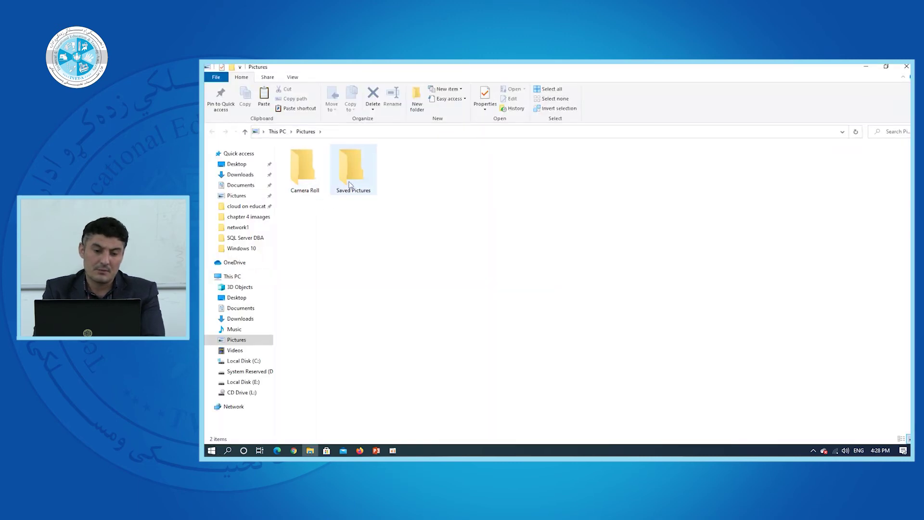
key(alt+Left)
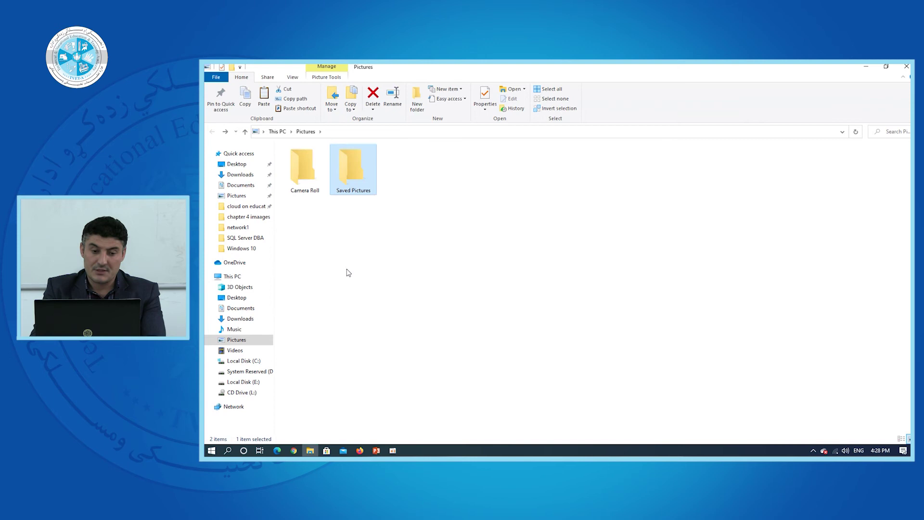
key(Left)
key(Return)
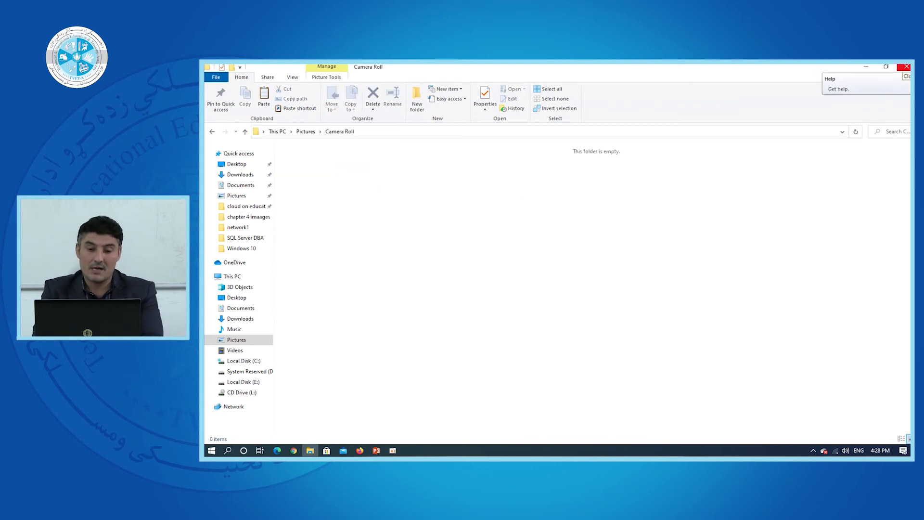
click(907, 67)
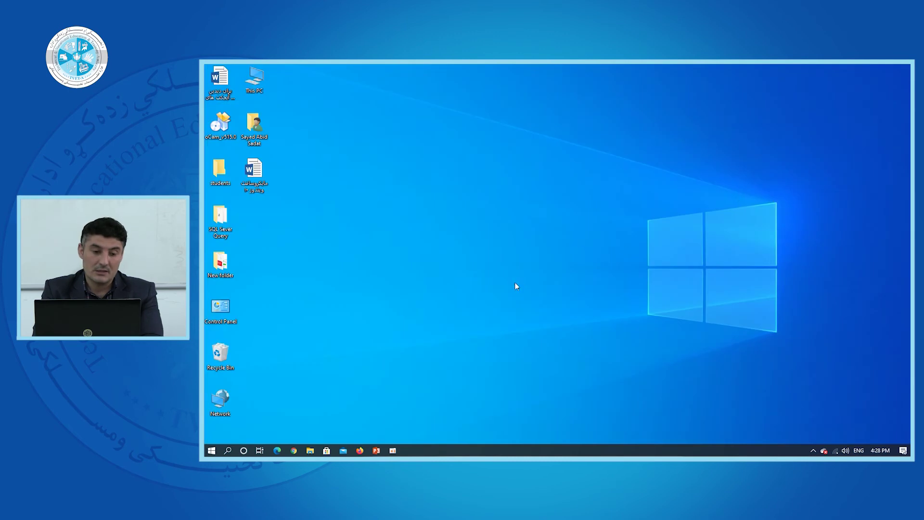
- Open the Documents folder in File Explorer from the Start menu
click(211, 451)
click(214, 435)
click(214, 452)
click(212, 452)
click(213, 452)
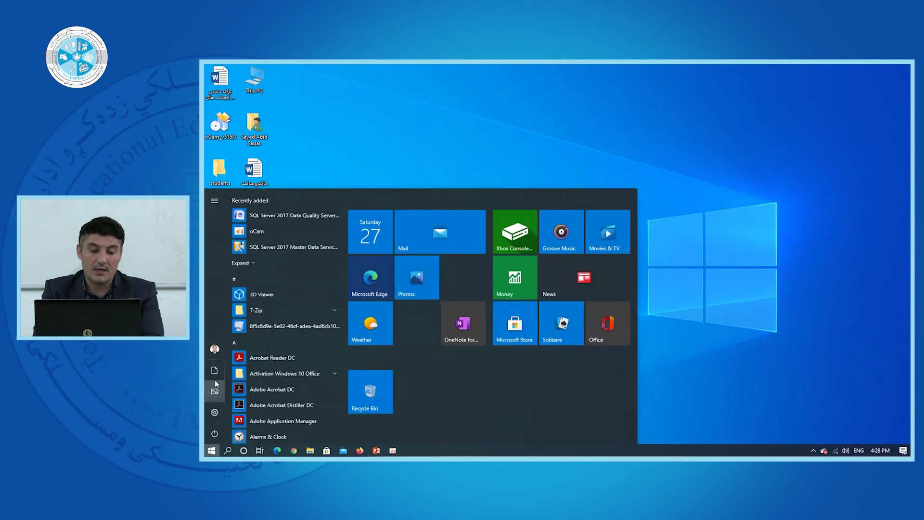
click(215, 375)
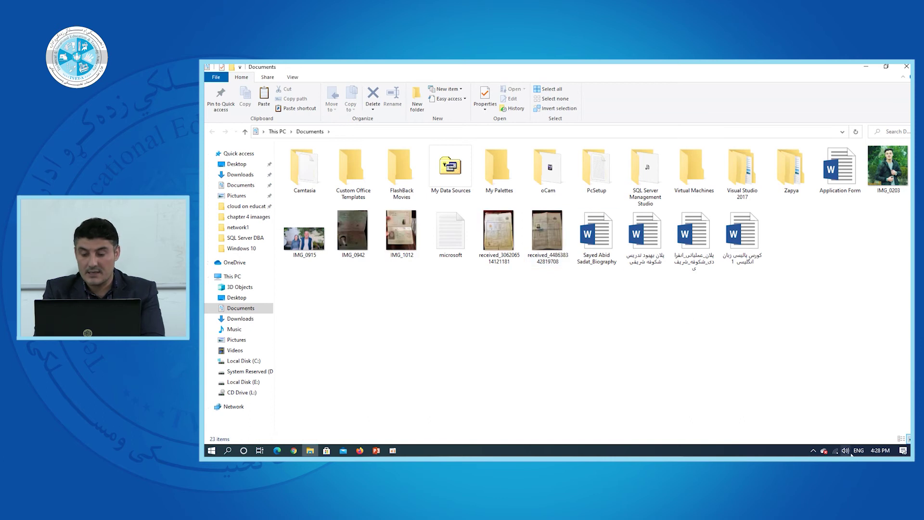
- Display the Documents folder in the details view with a much wider Name column, and close the window
click(900, 438)
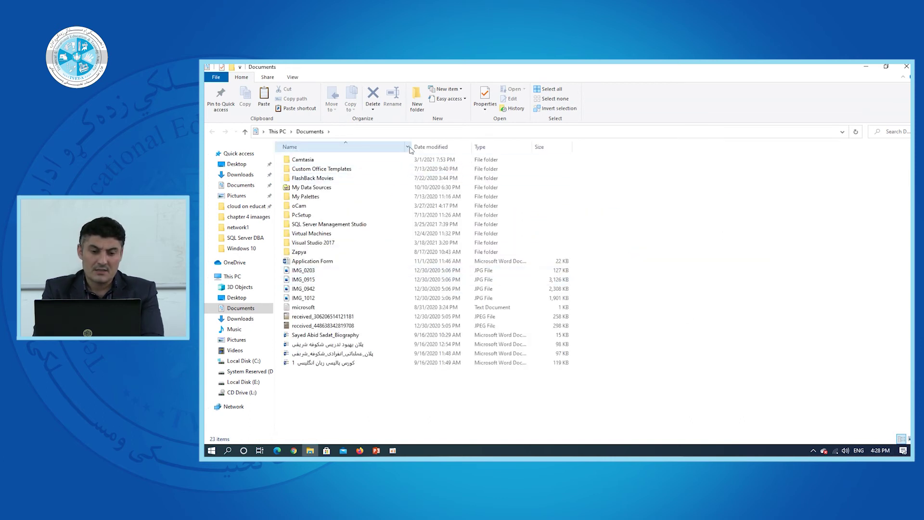
drag(412, 145, 656, 144)
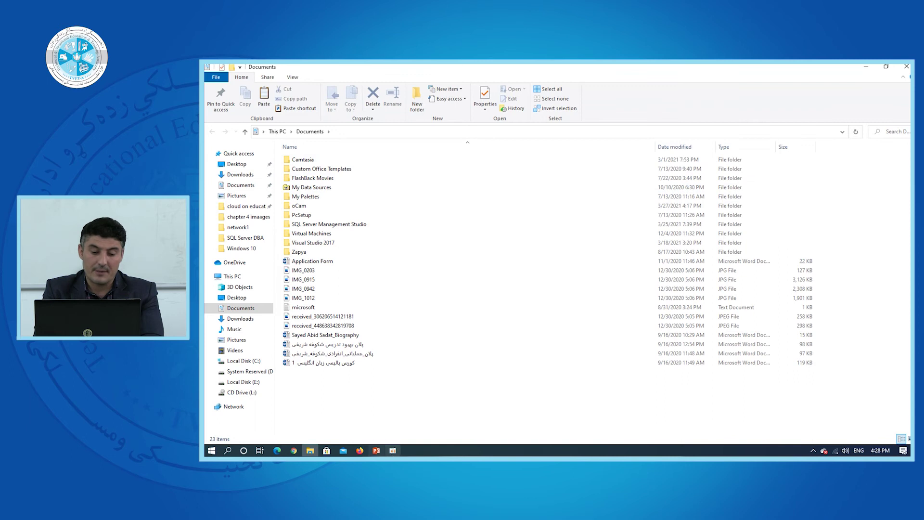
click(392, 450)
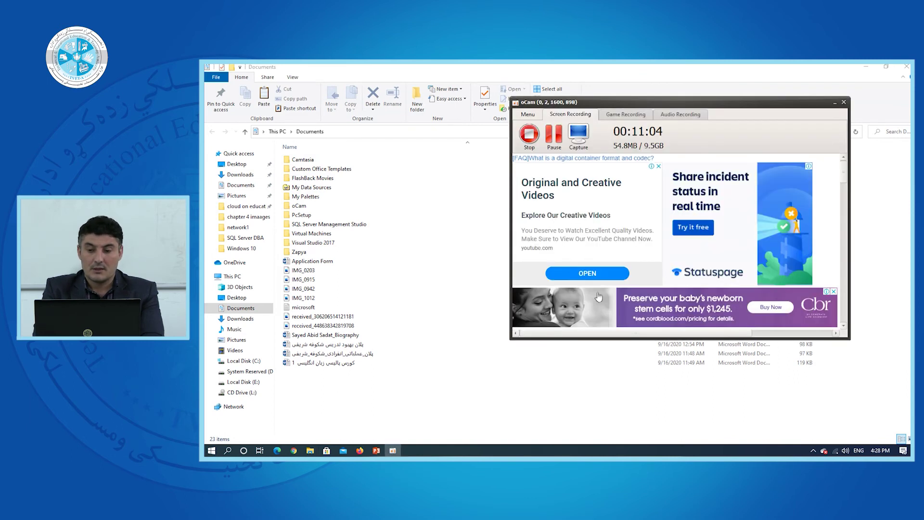
click(835, 103)
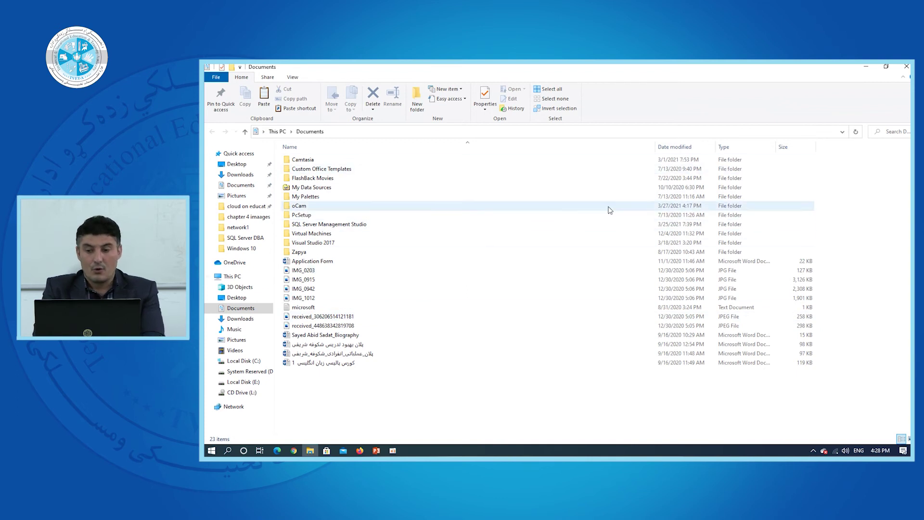
click(906, 66)
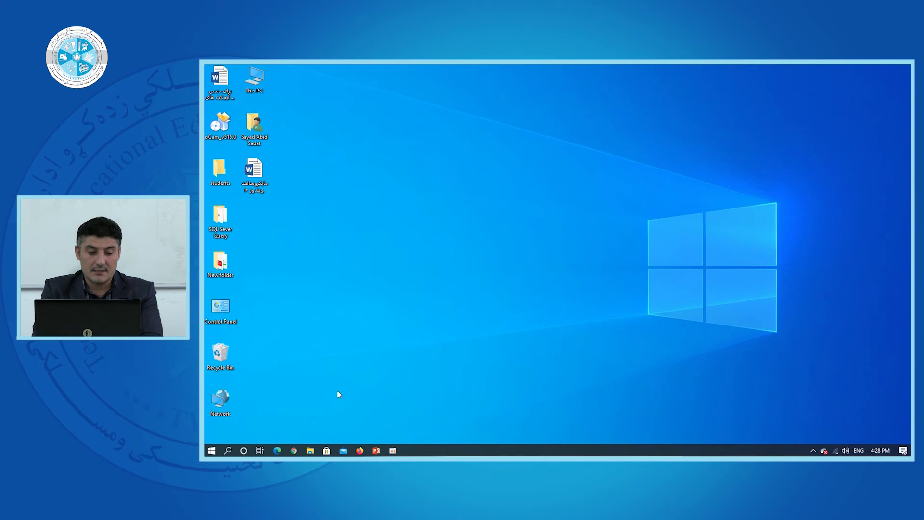
- Expand the Start menu's side labels and open the account settings from the signed-in user's options
click(211, 450)
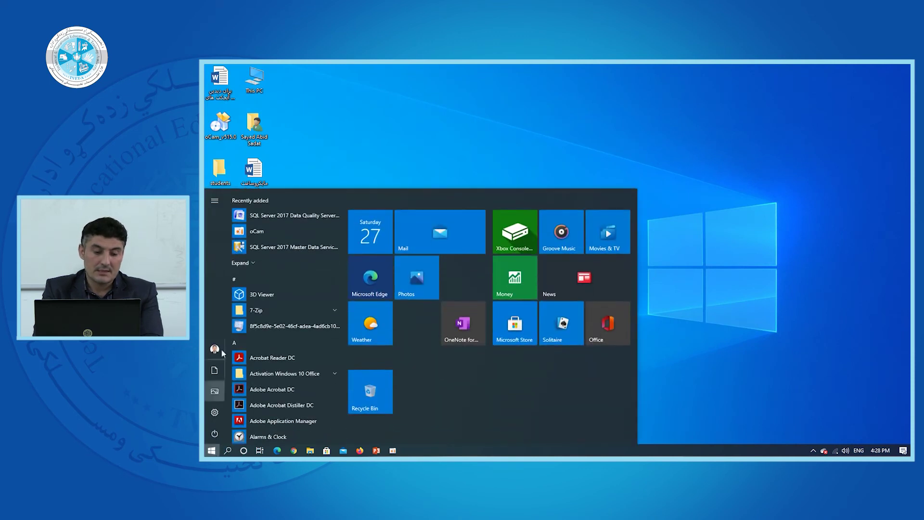
mouse_move(215, 356)
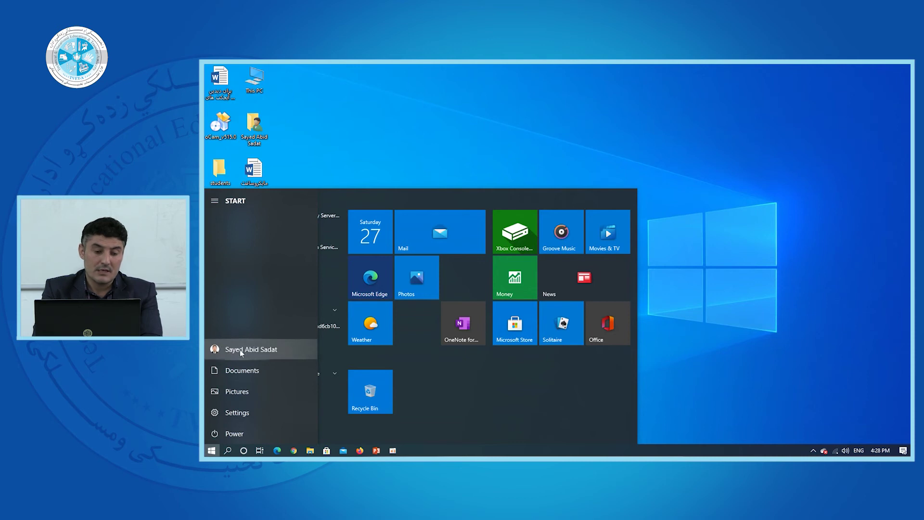
click(218, 203)
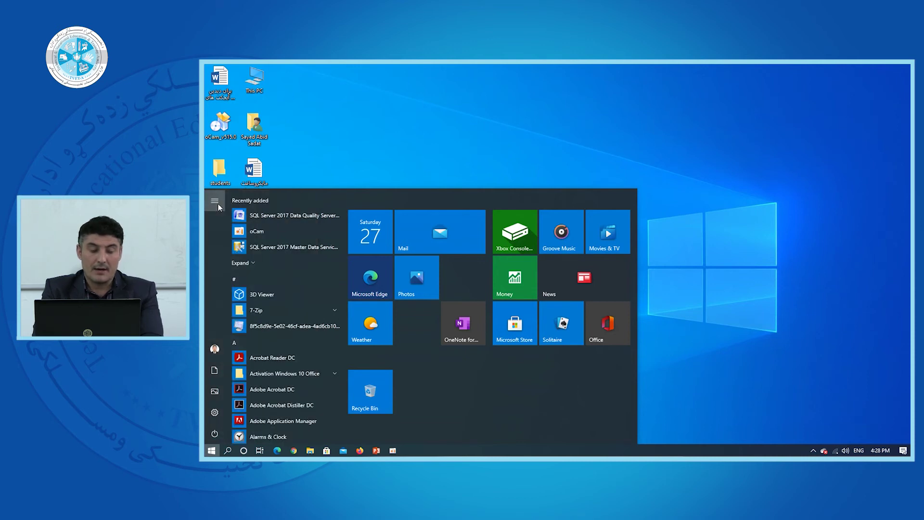
click(217, 203)
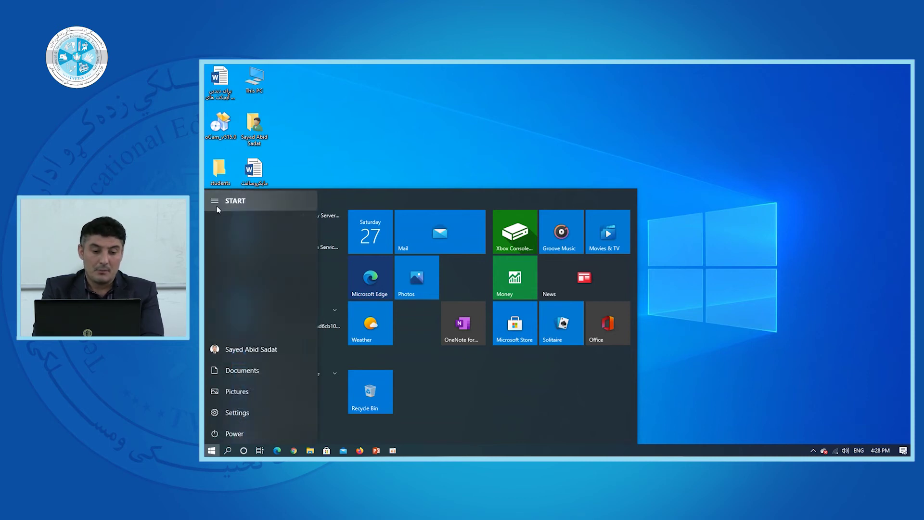
click(245, 354)
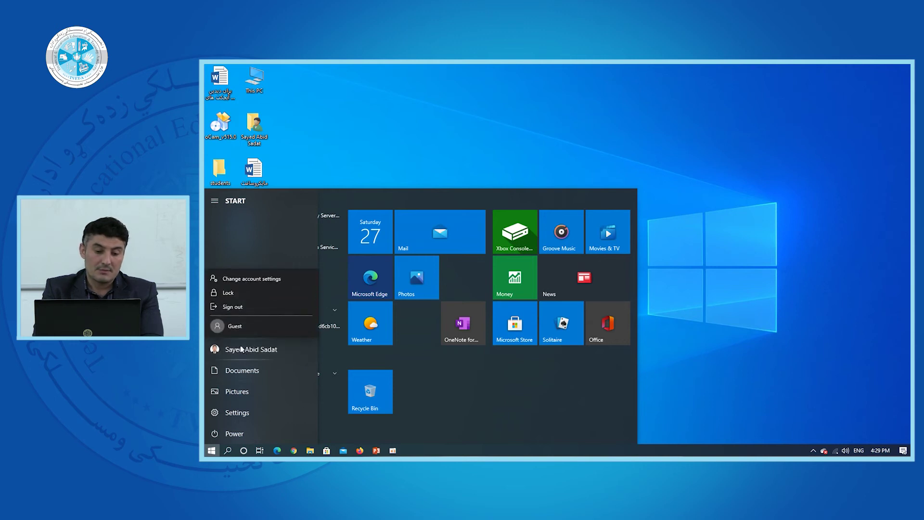
click(235, 283)
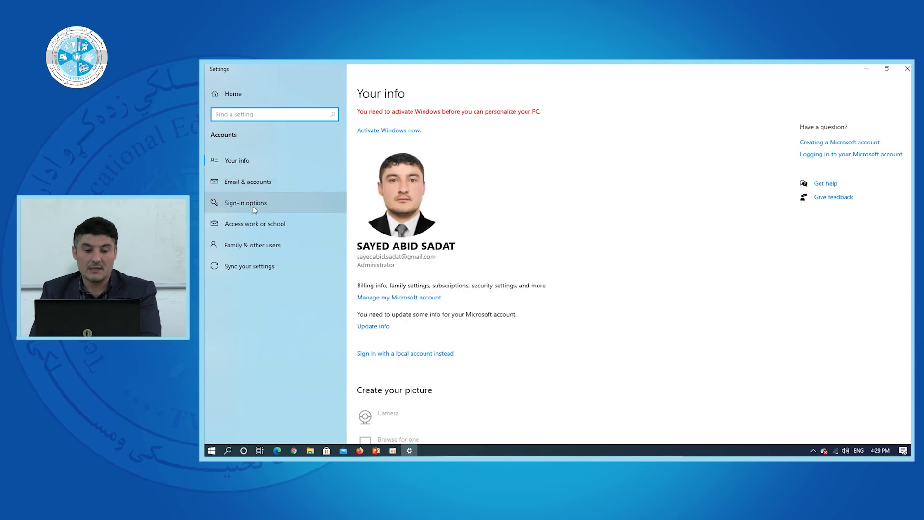
- View the Email & accounts and Family & other users pages, and close the Settings window
click(259, 180)
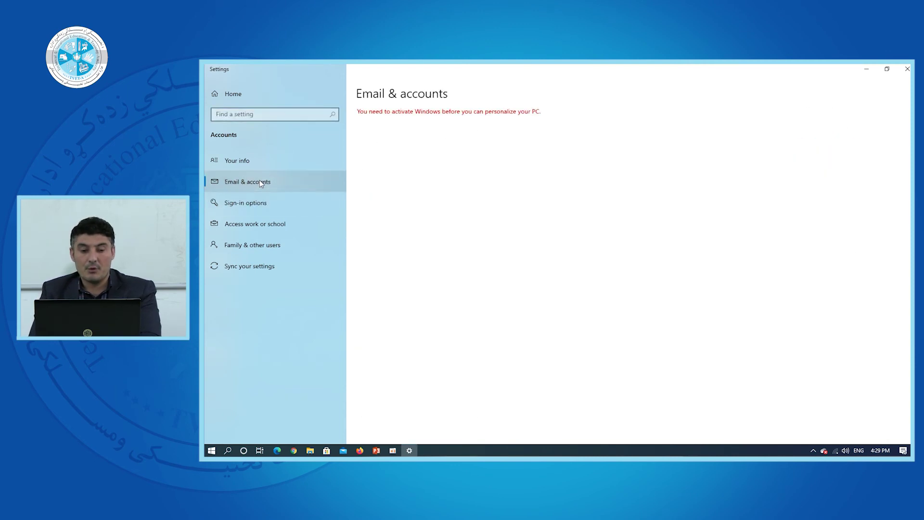
click(244, 244)
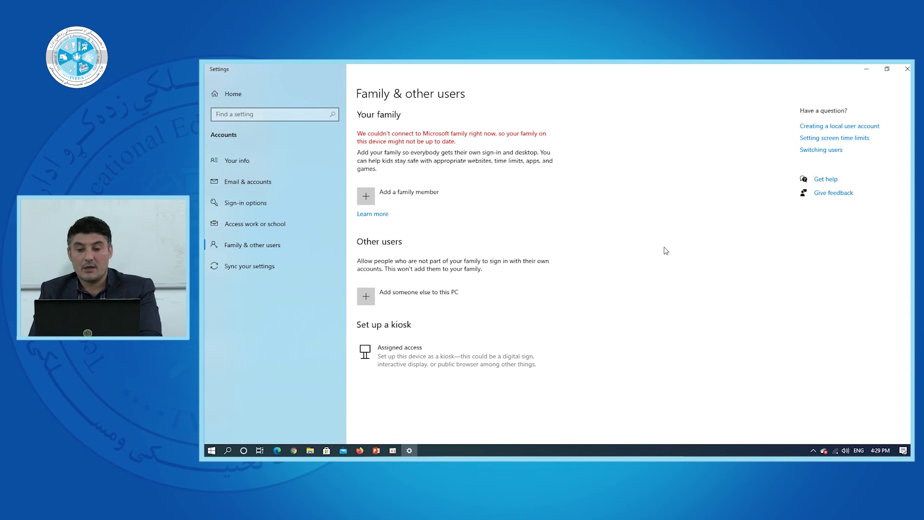
click(907, 69)
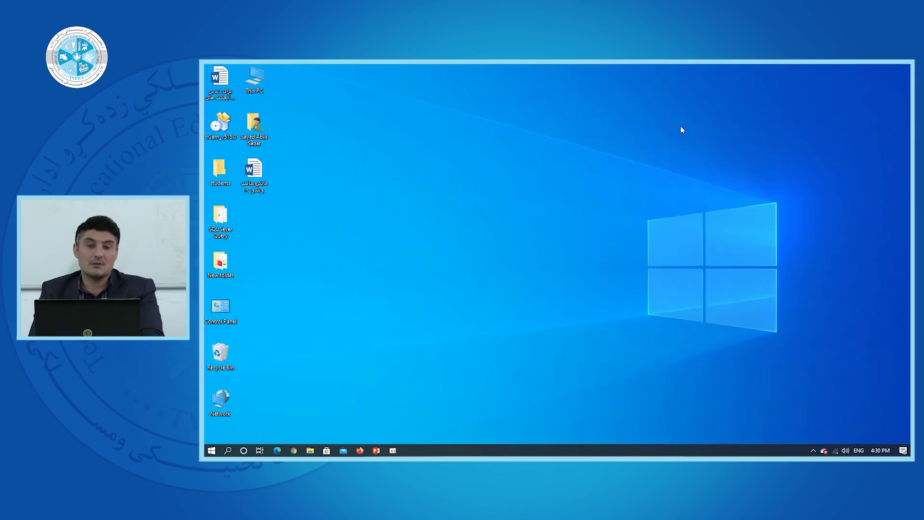
- View the signed-in user's account options in the Start menu, including the Guest account, and close the menu
click(212, 450)
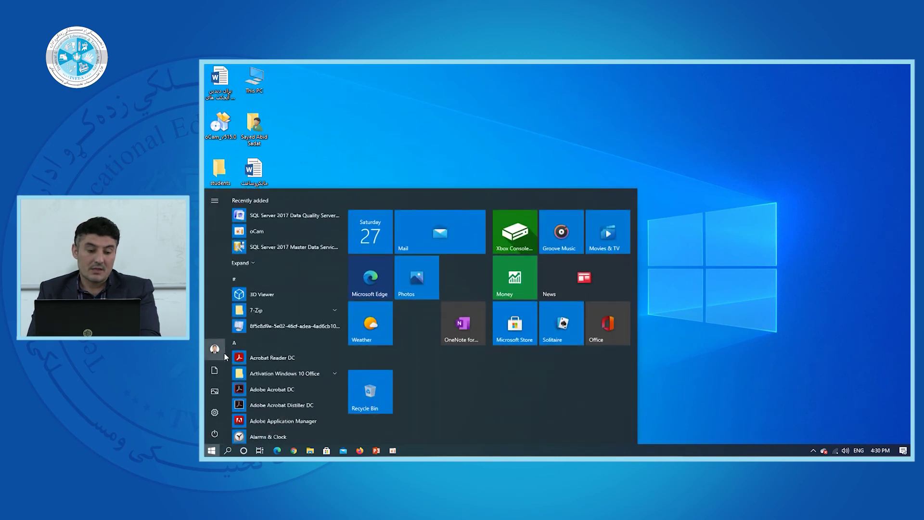
click(224, 351)
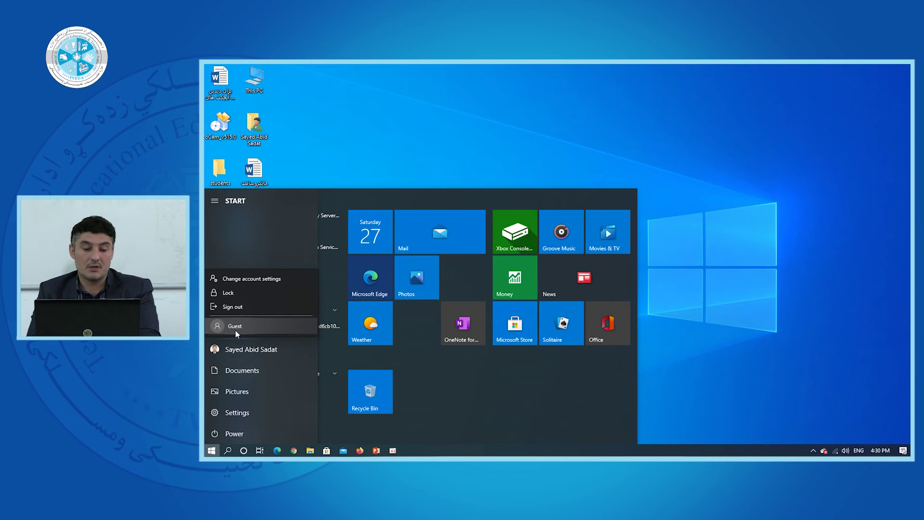
click(211, 451)
- Examine the additional options for the app entry listed below 7-Zip in the Start menu
click(211, 451)
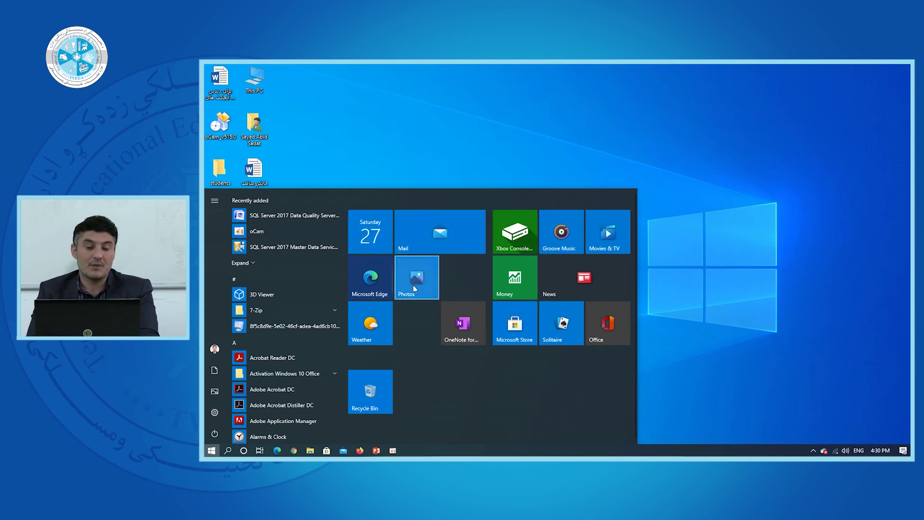
mouse_move(368, 367)
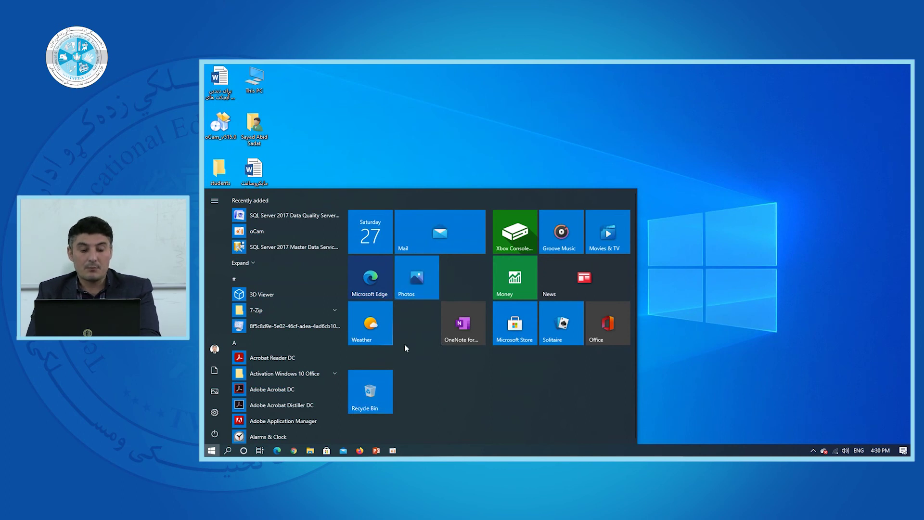
right_click(275, 329)
mouse_move(295, 341)
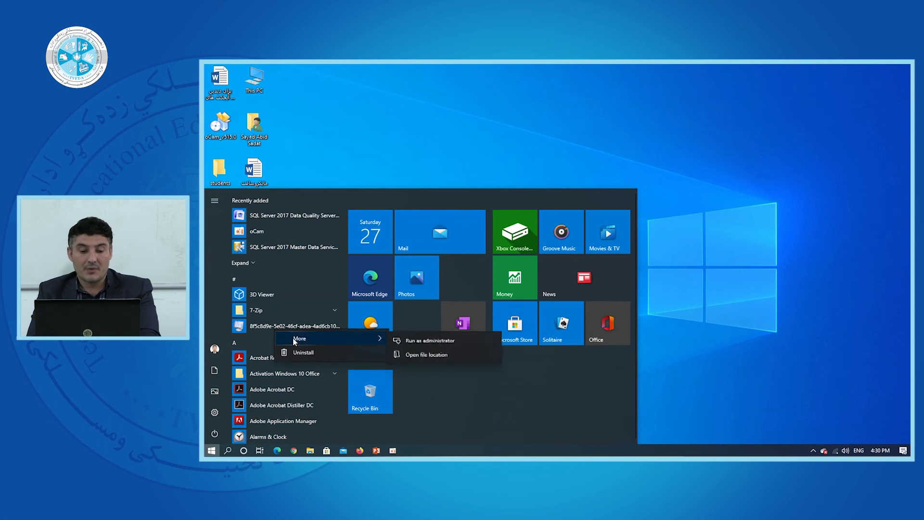
click(505, 424)
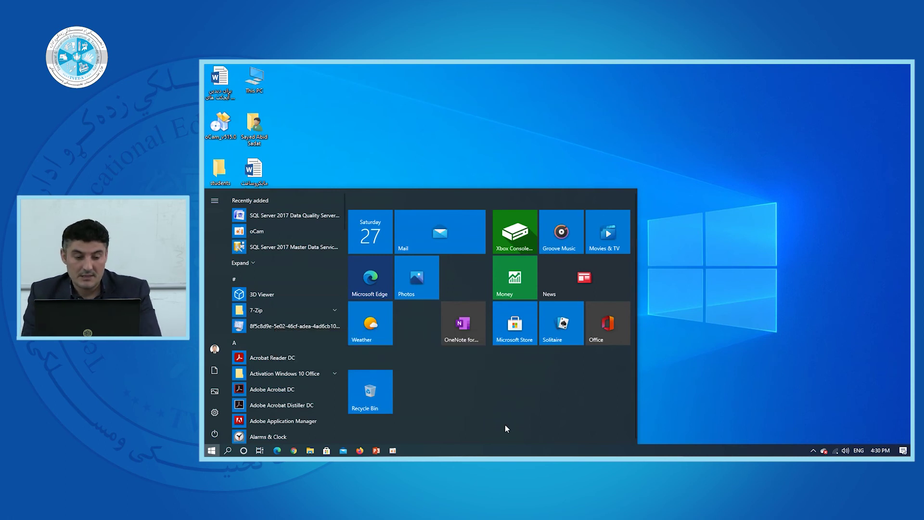
- Examine the Start menu options and additional options for 3D Viewer, and close the Start menu
right_click(255, 293)
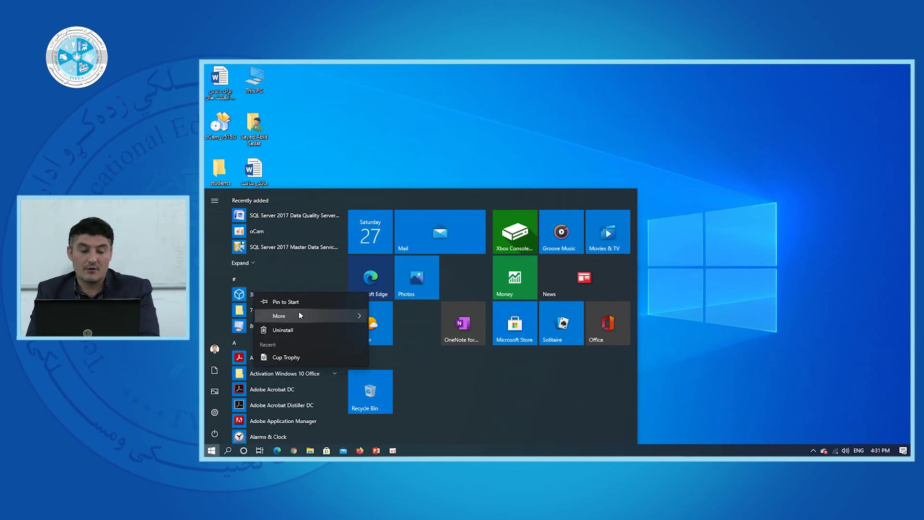
mouse_move(300, 312)
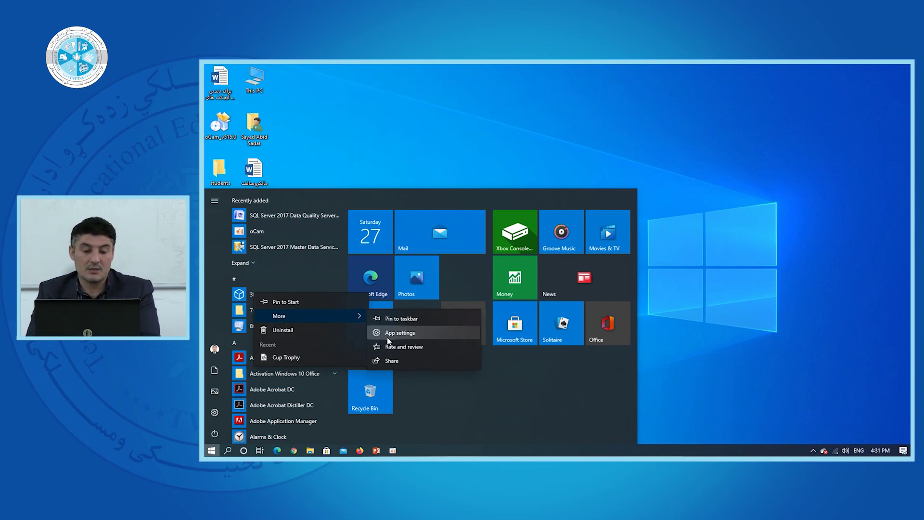
click(482, 382)
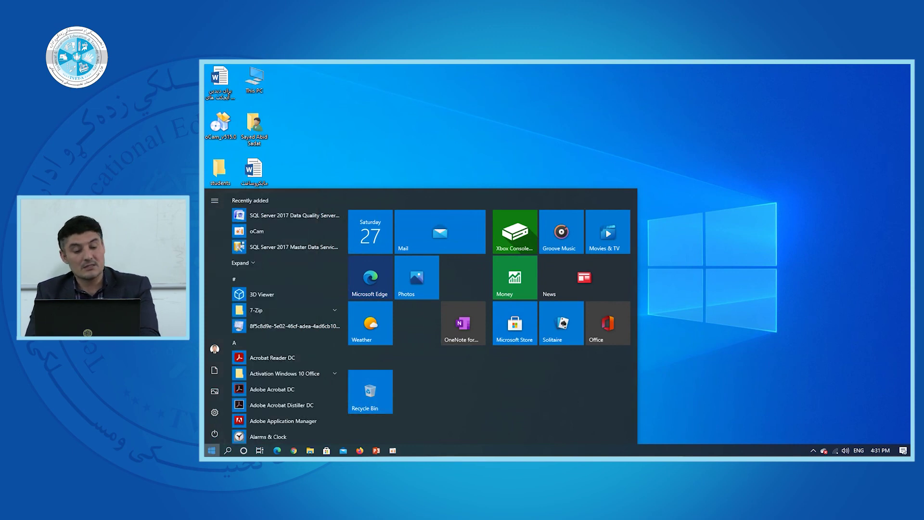
click(212, 450)
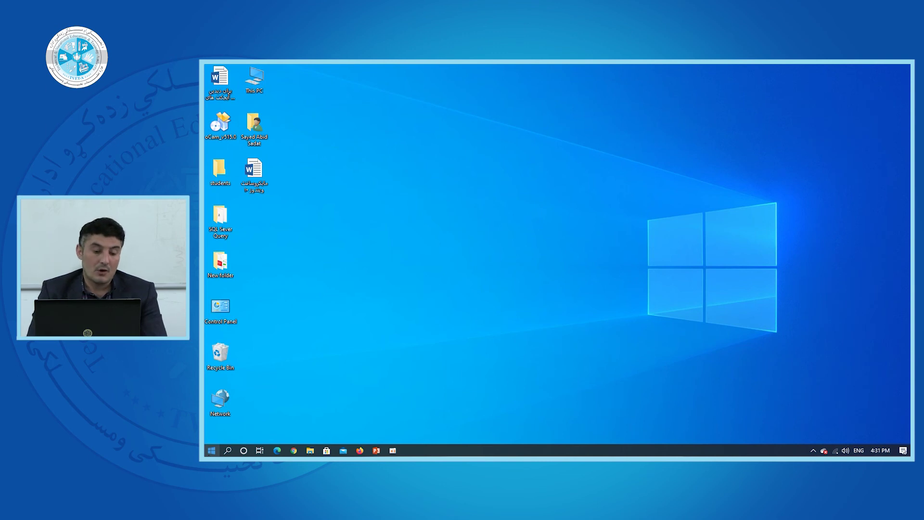
- Search from the Start menu for "user", and replace the search term with "settings"
click(211, 450)
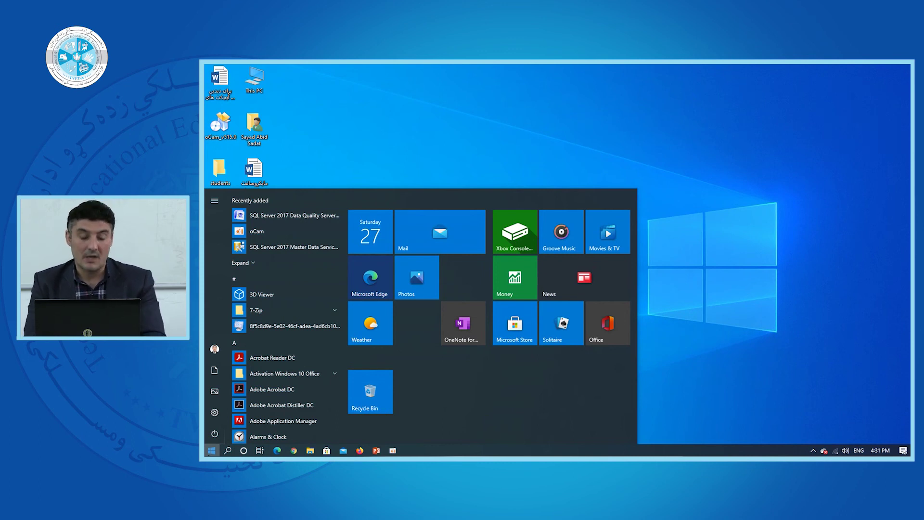
text(user)
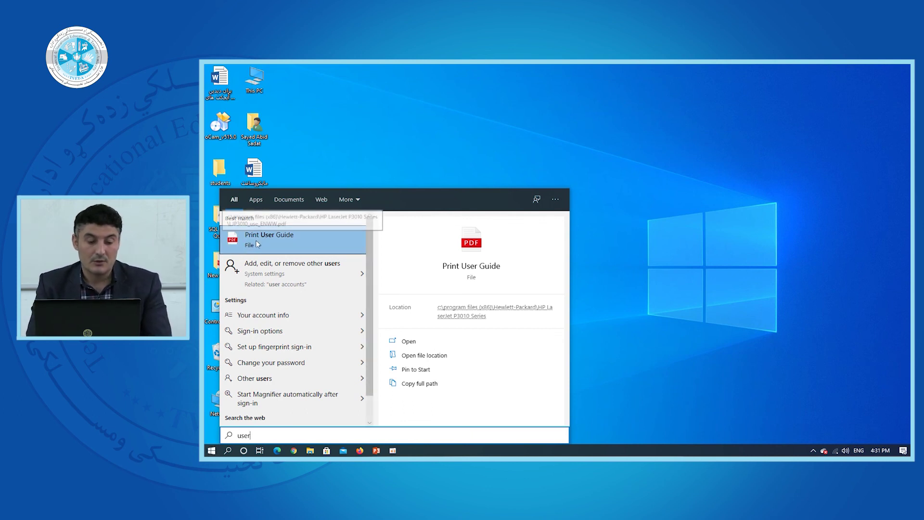
key(BackSpace)
key(BackSpace)
key(BackSpace)
key(BackSpace)
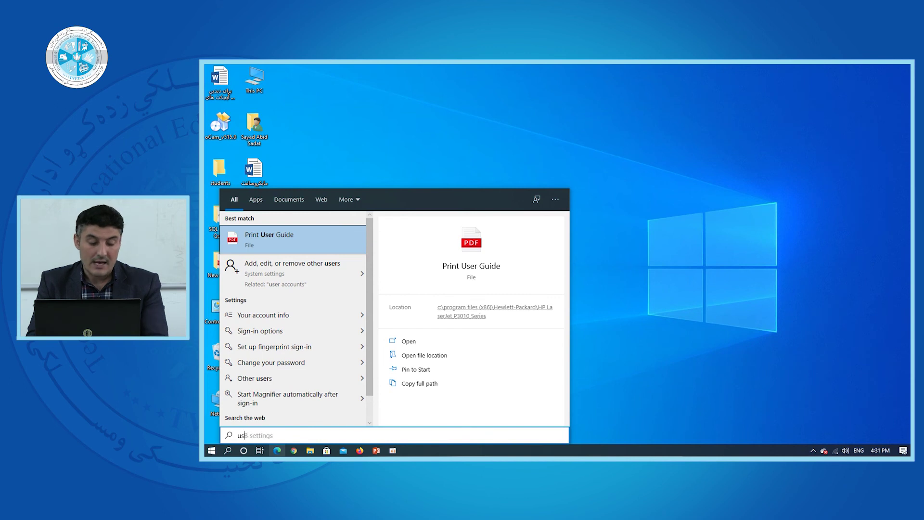
text(settin)
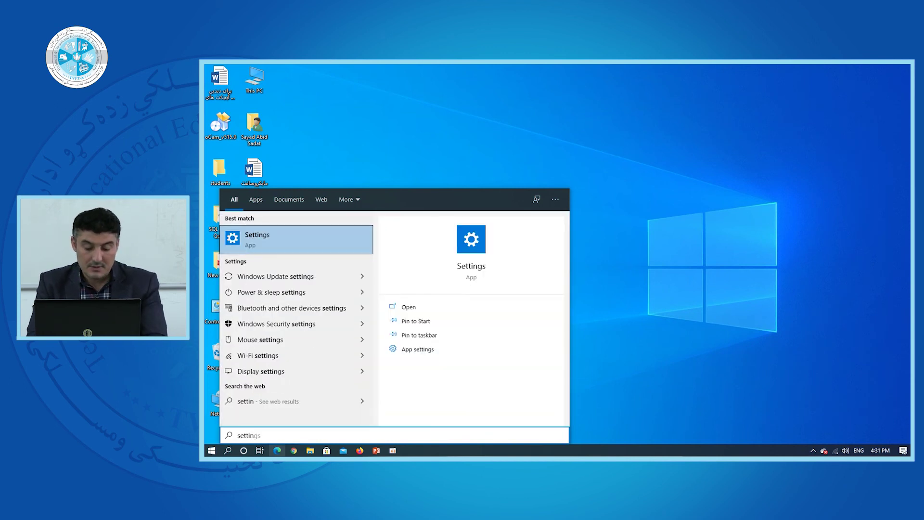
text(gs)
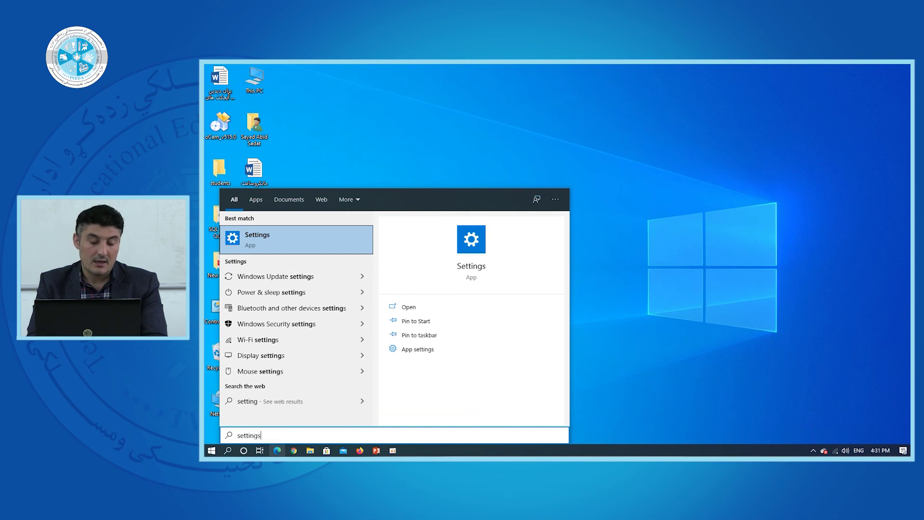
- Open the Settings app from the search results, and close its window
click(469, 264)
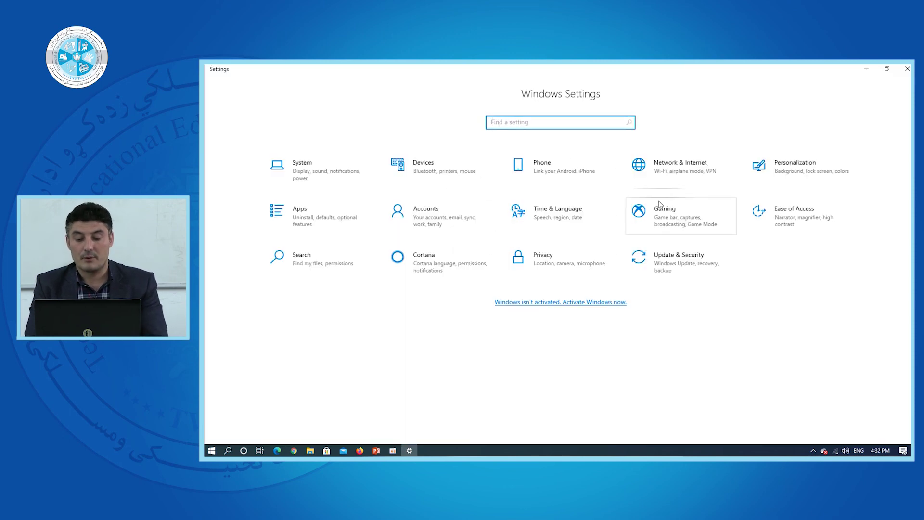
click(908, 69)
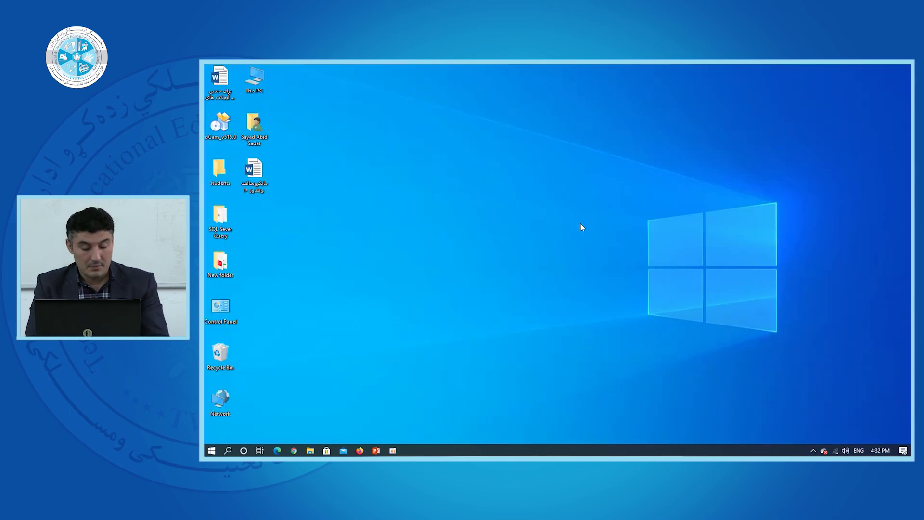
- Search from the Start menu for "exc" to find Excel 2013, and clear the search term
key(super)
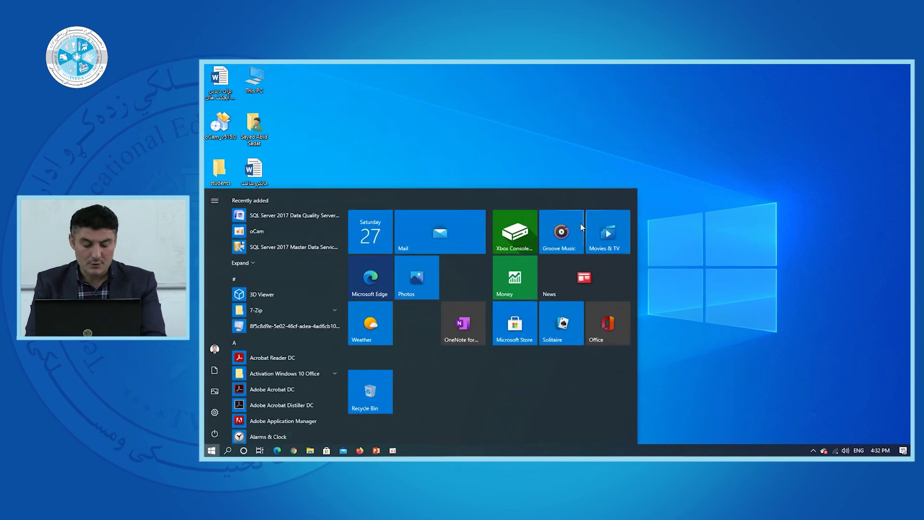
text(exc)
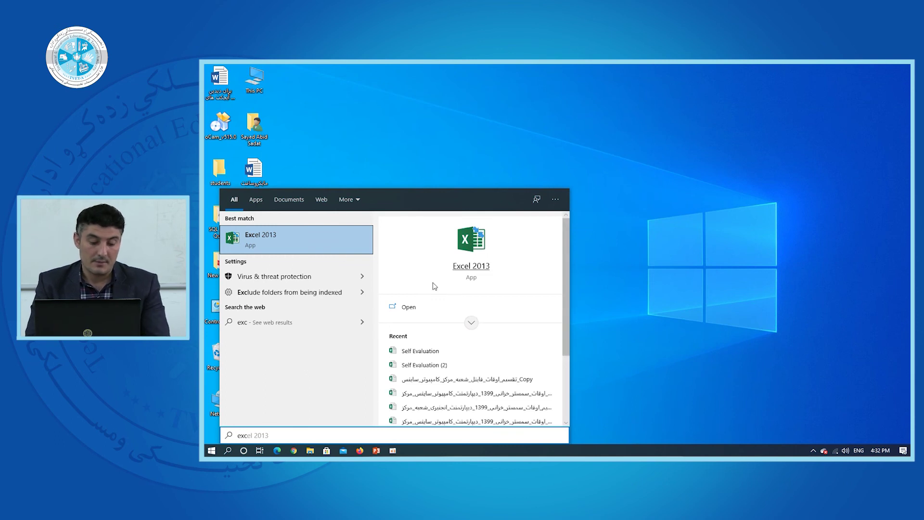
text(el 201)
key(BackSpace)
key(BackSpace)
key(BackSpace)
key(BackSpace)
key(BackSpace)
key(BackSpace)
key(BackSpace)
key(BackSpace)
key(BackSpace)
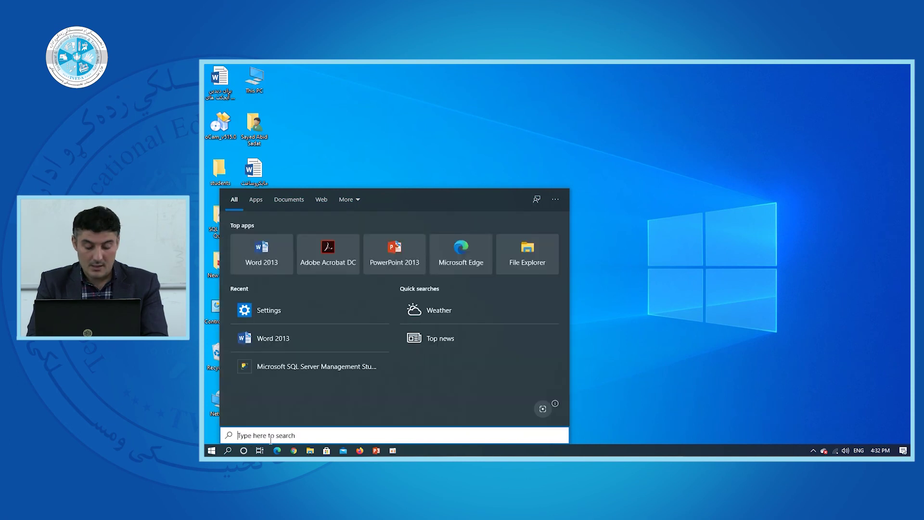
- Search for "control" to open the Control Panel app, and close its window
text(control )
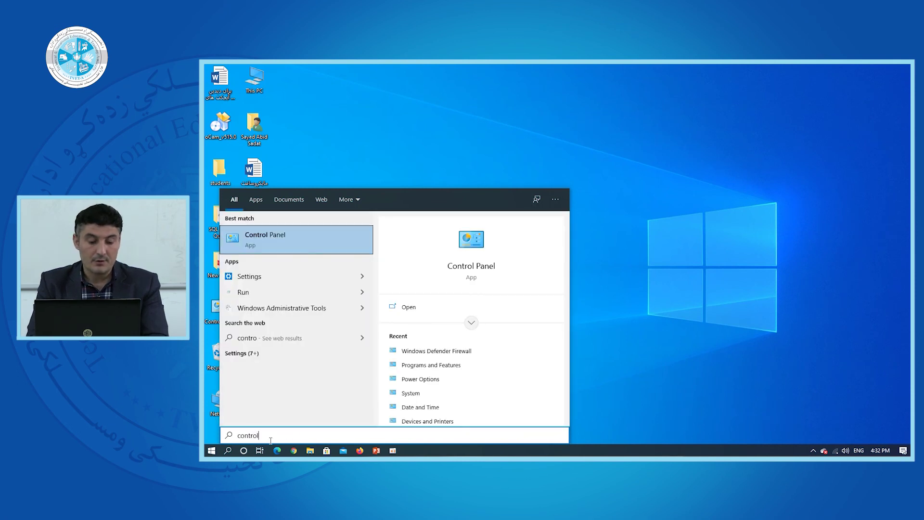
text(pa)
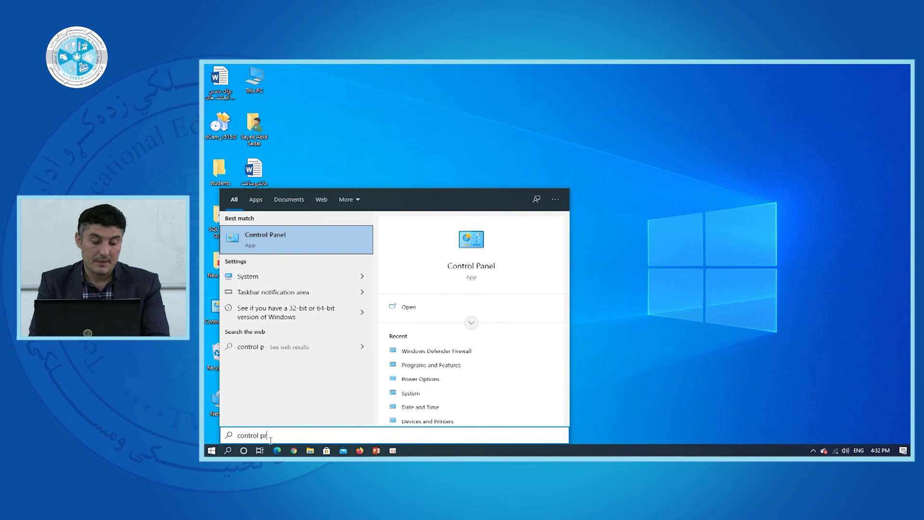
key(BackSpace)
key(BackSpace)
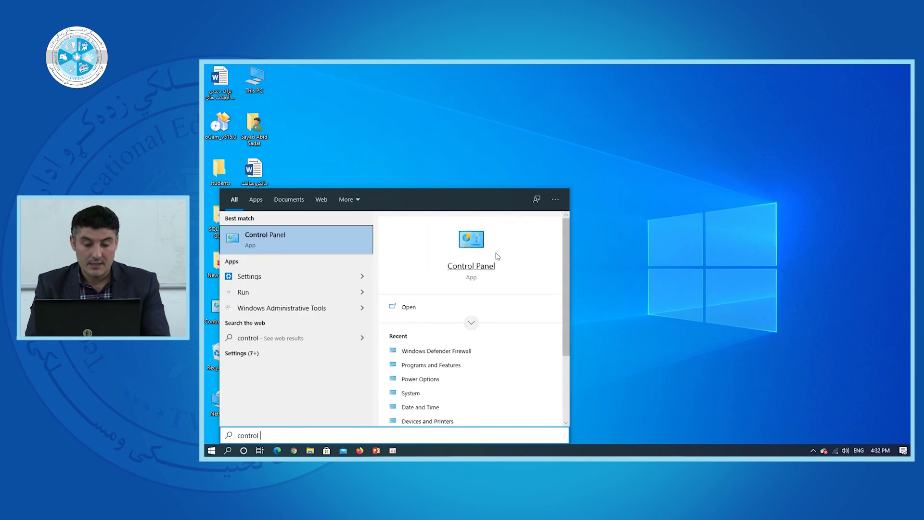
click(478, 241)
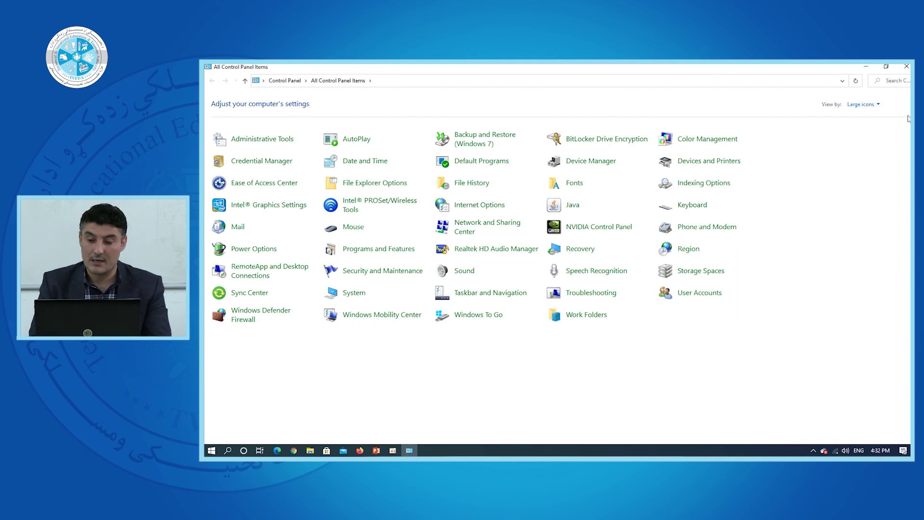
click(904, 68)
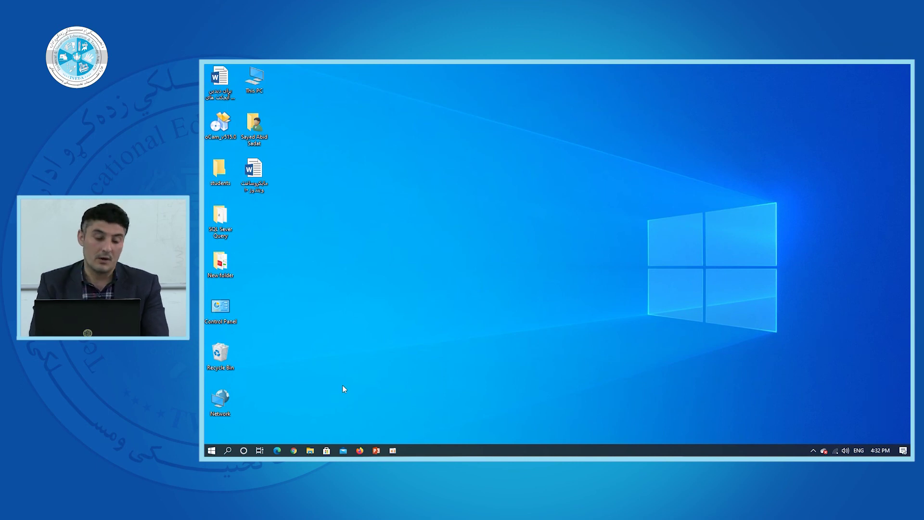
- View the Start menu's app list and tiles once more, and close the menu
click(211, 450)
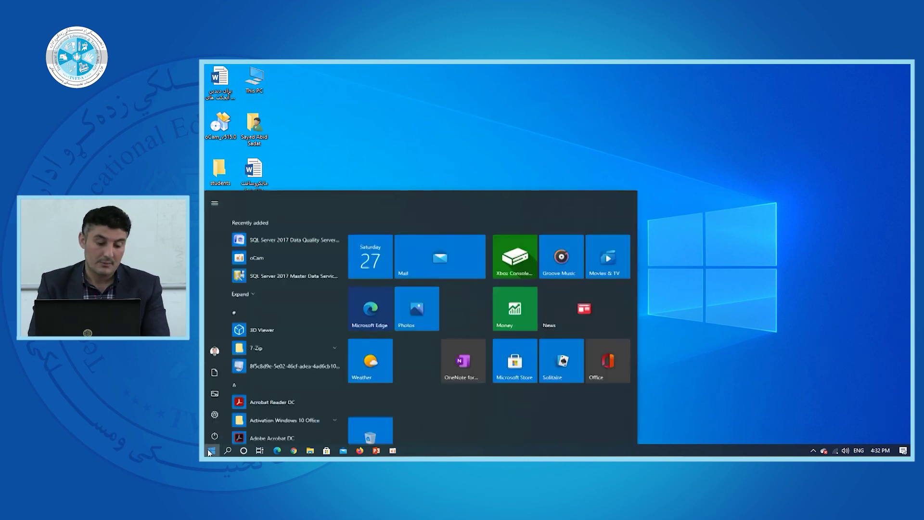
mouse_move(216, 392)
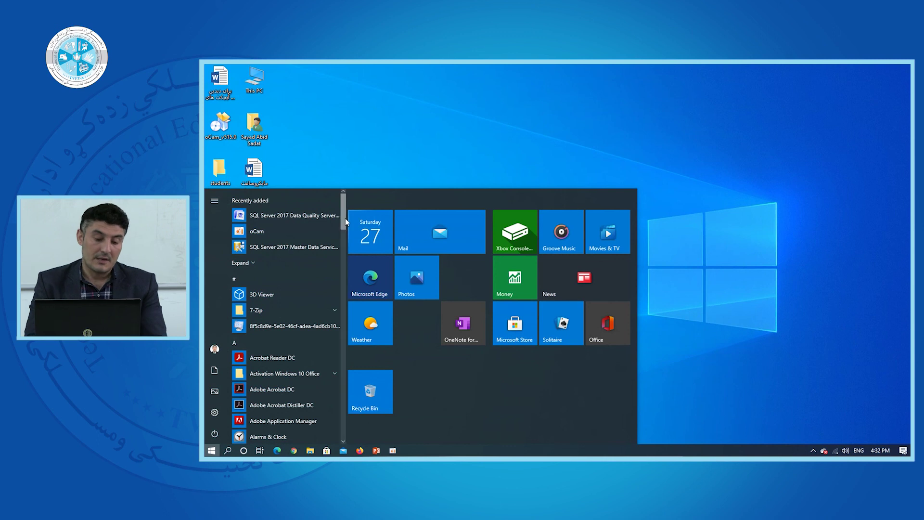
click(370, 121)
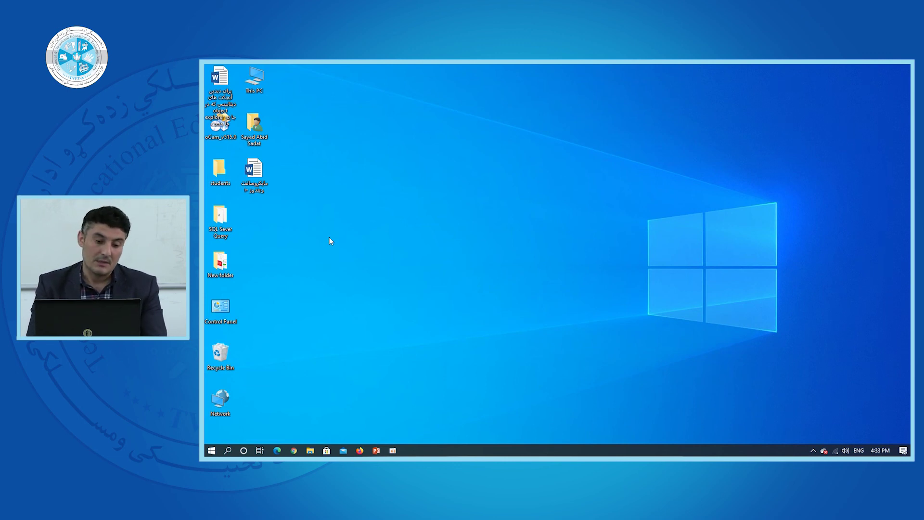
- Switch to the PowerPoint presentation, start the slide show from slide 39, and advance to the chapter summary on slide 40
click(376, 450)
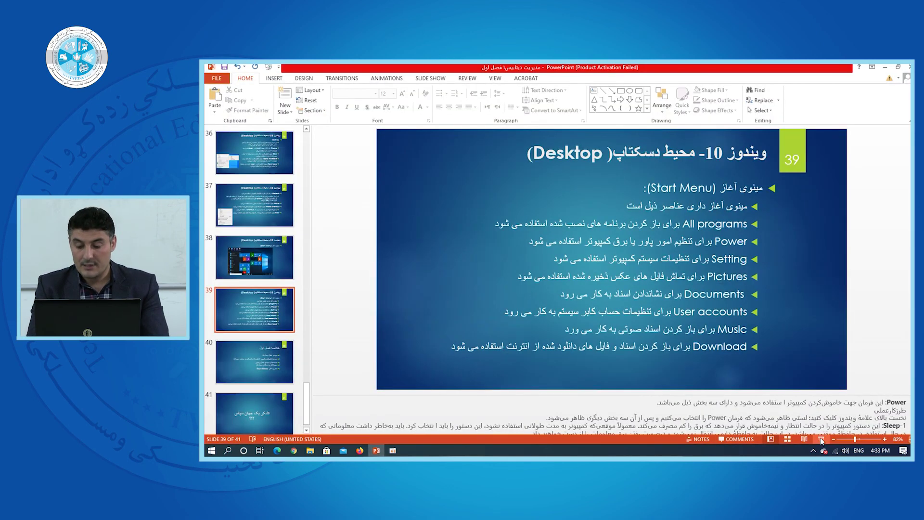
key(shift+F5)
click(341, 249)
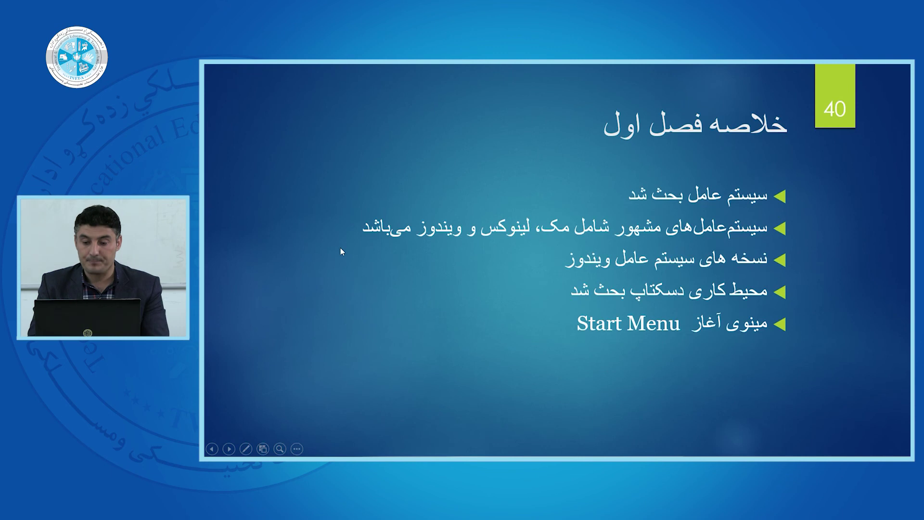